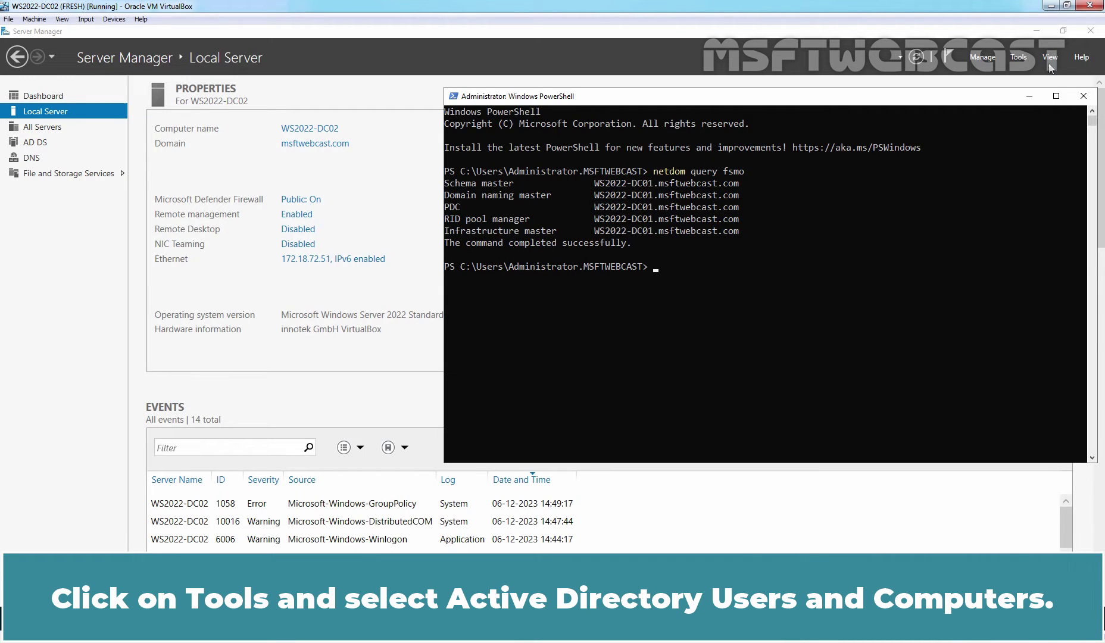
- In Active Directory Users and Computers, choose Delete on WS2022-DC01 under Domain Controllers
{"action": "left_click", "coordinate": [1017, 60]}
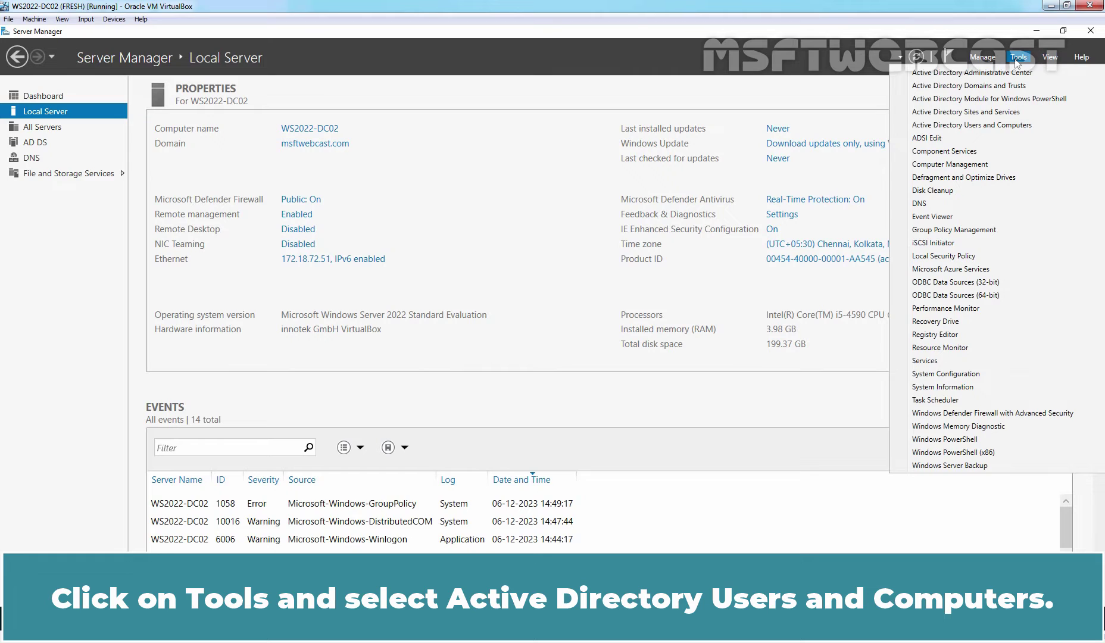
{"action": "left_click", "coordinate": [975, 125]}
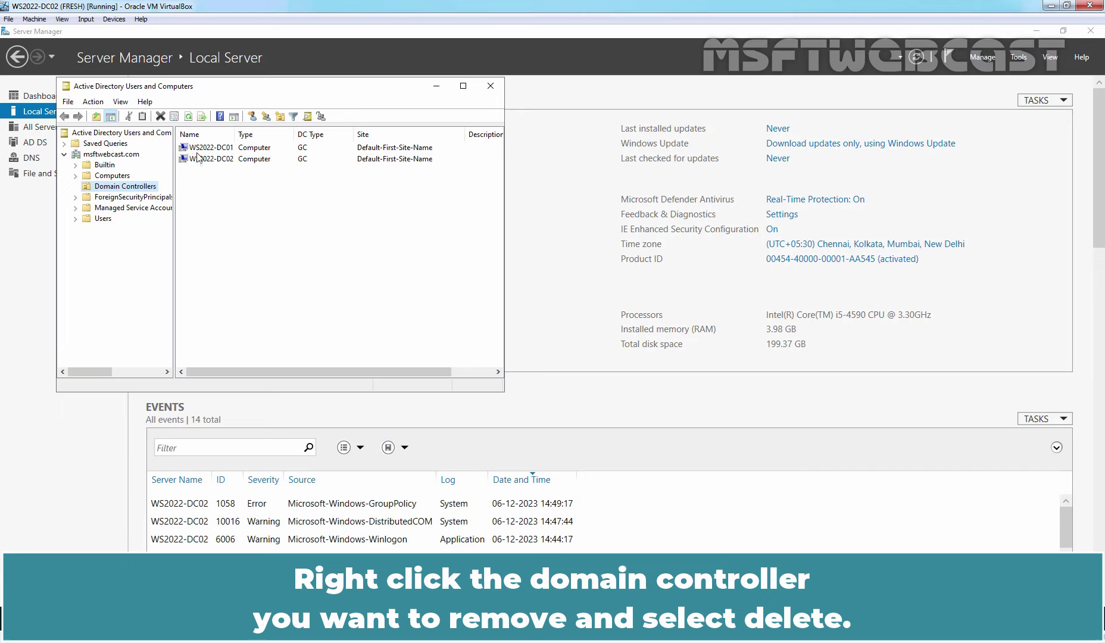
{"action": "left_click", "coordinate": [221, 149]}
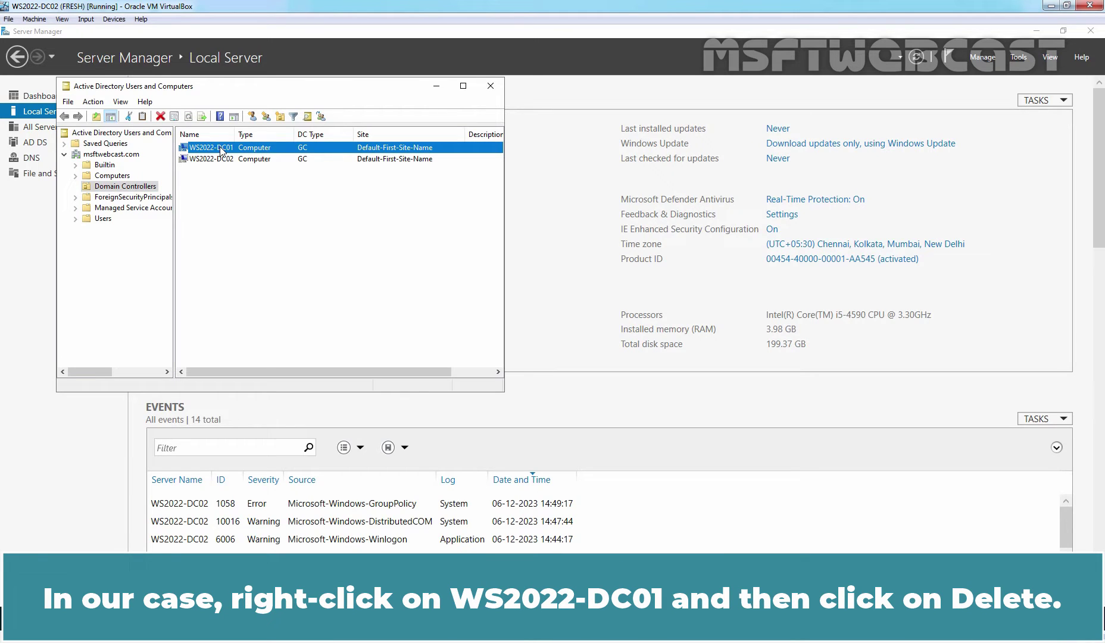
{"action": "right_click", "coordinate": [222, 150]}
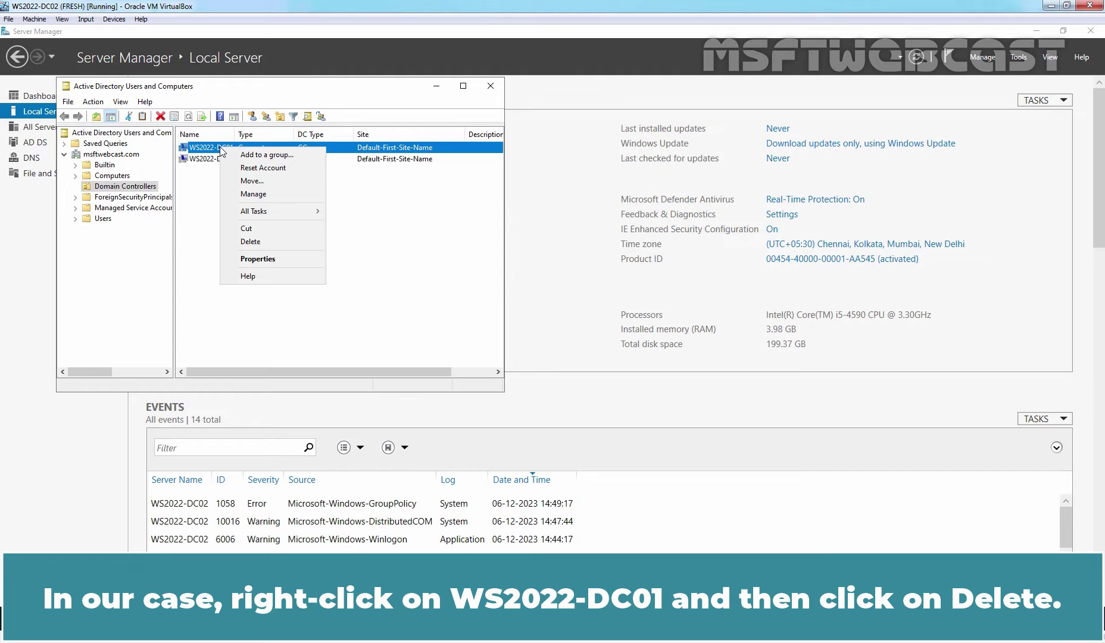
{"action": "left_click", "coordinate": [245, 244]}
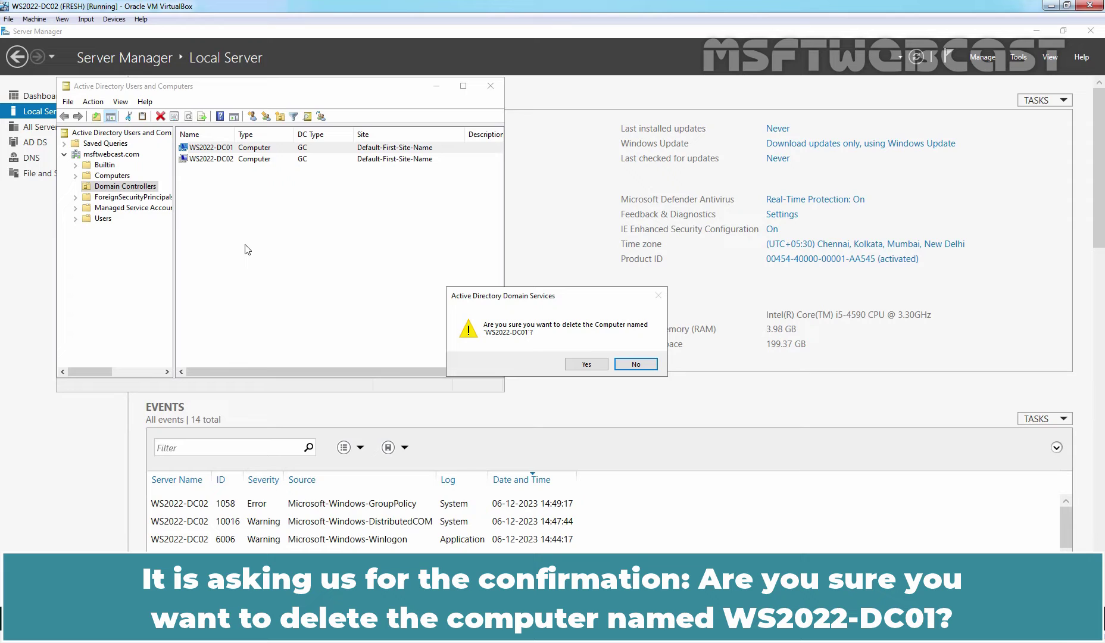
- Force-delete offline WS2022-DC01, including its global catalog, and transfer FSMO roles to WS2022-DC02
{"action": "left_click", "coordinate": [587, 364]}
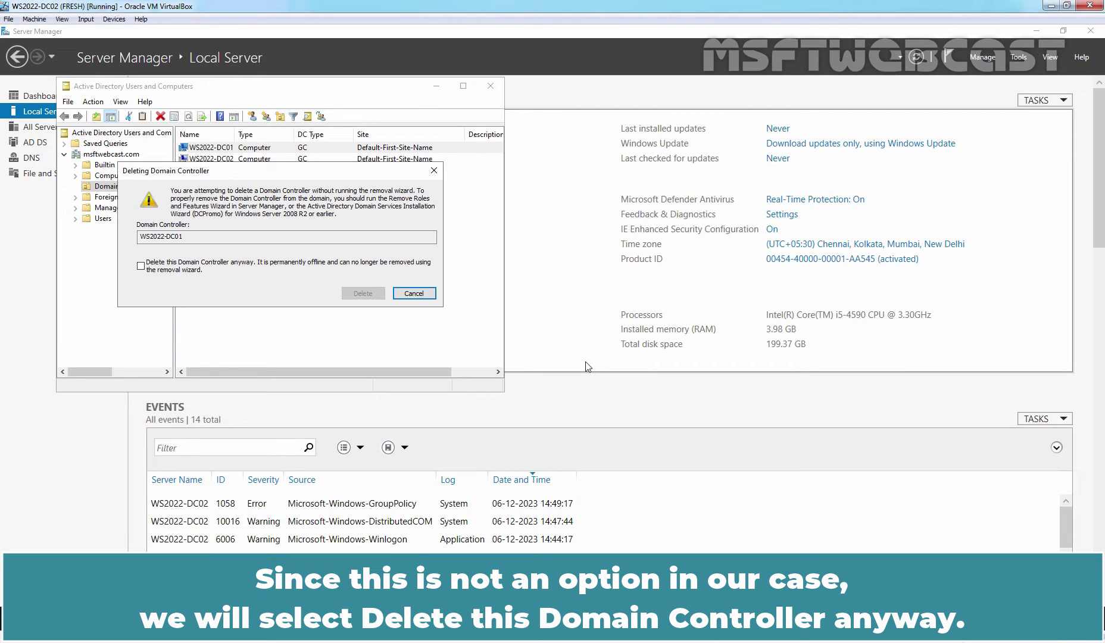
{"action": "left_click", "coordinate": [203, 268]}
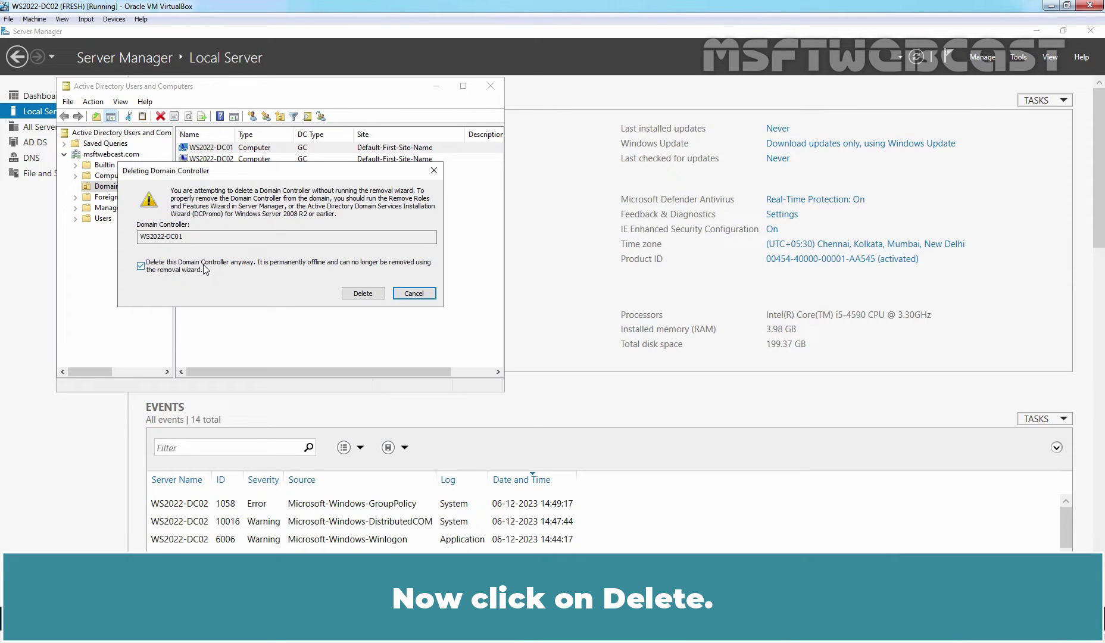
{"action": "left_click", "coordinate": [362, 293]}
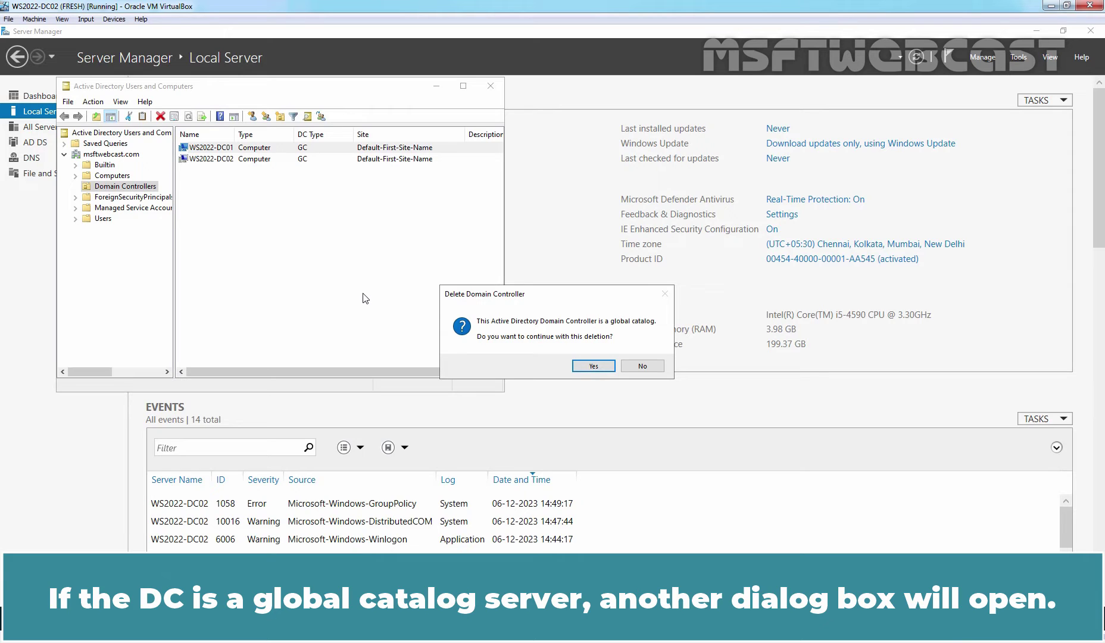
{"action": "left_click", "coordinate": [594, 366]}
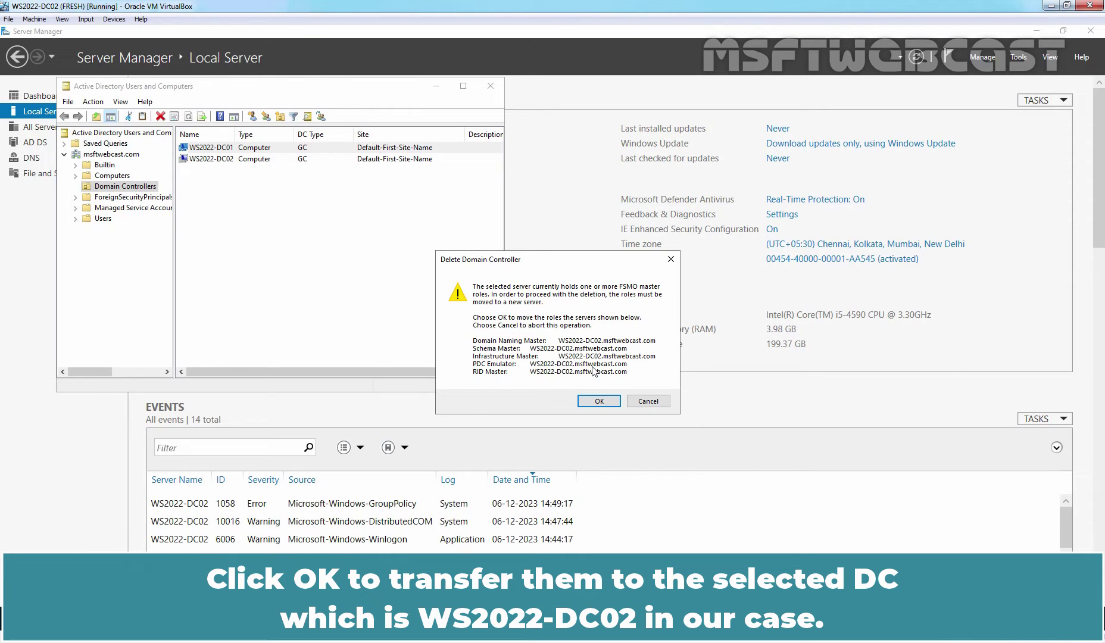
{"action": "left_click", "coordinate": [598, 401]}
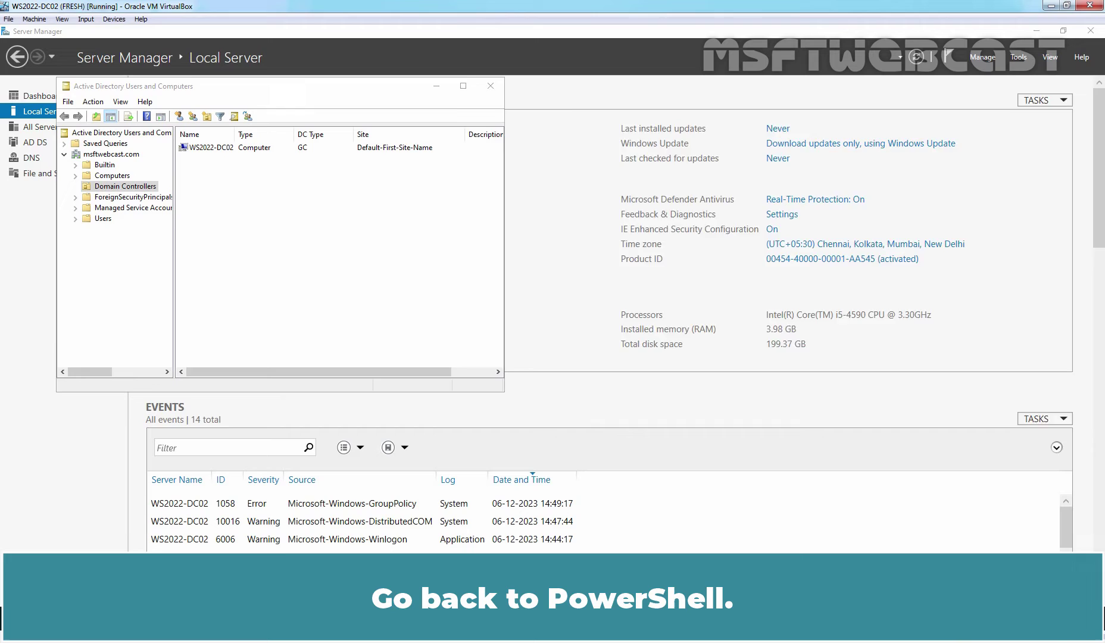
- Re-run netdom query fsmo in PowerShell to confirm WS2022-DC02 holds all five roles
{"action": "key", "text": "alt+Tab"}
{"action": "key", "text": "Up"}
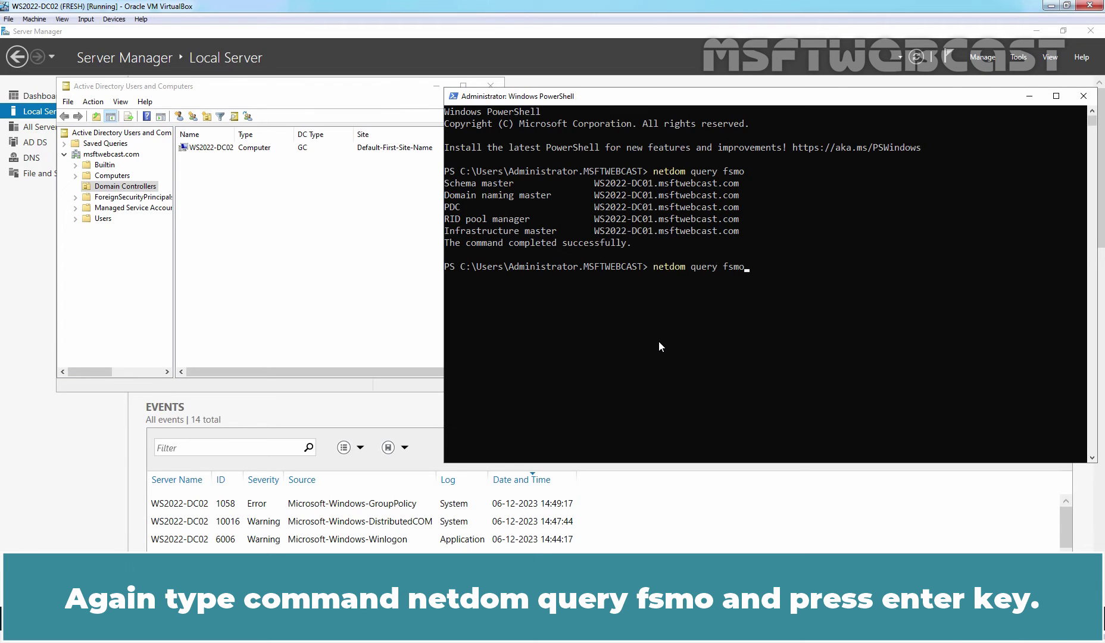
{"action": "key", "text": "Return"}
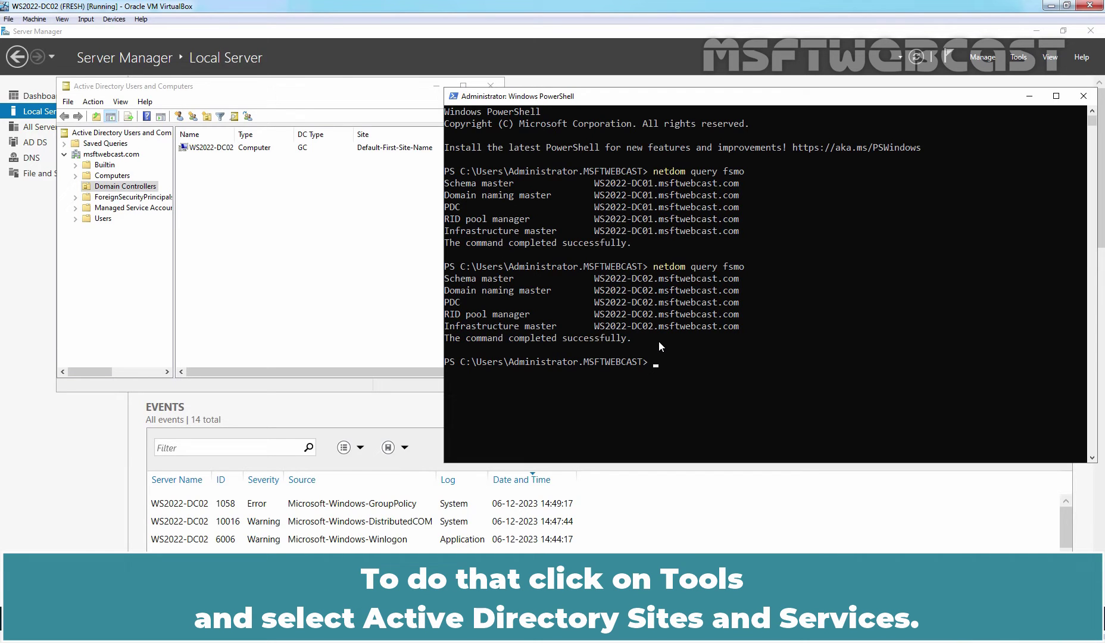
- Open Active Directory Sites and Services and expand Sites > Default-First-Site-Name > Servers
{"action": "left_click", "coordinate": [1018, 57]}
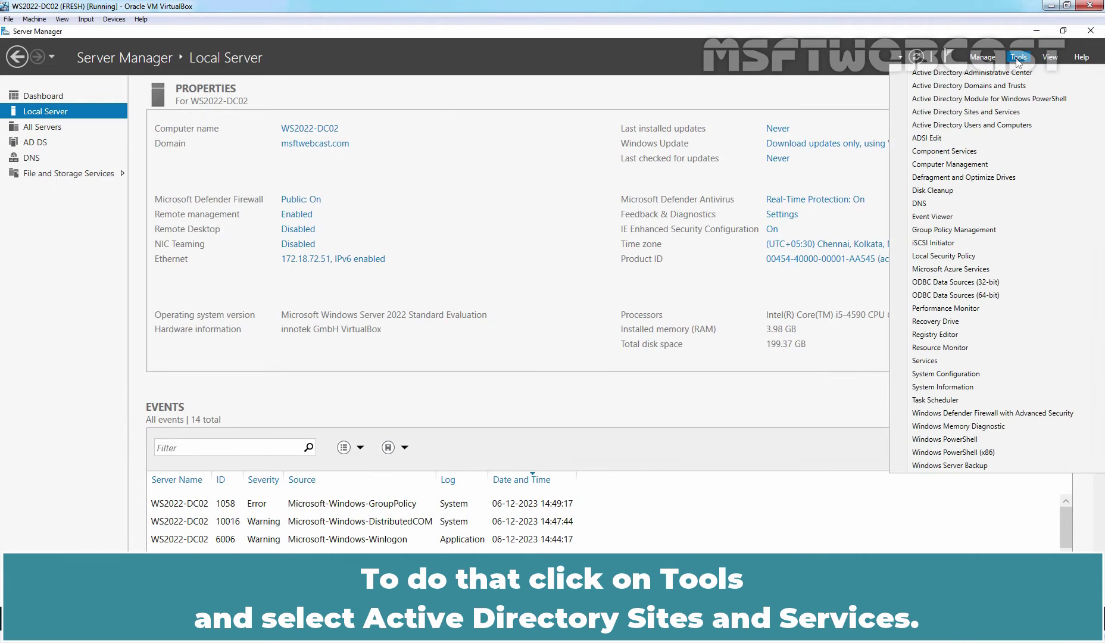
{"action": "left_click", "coordinate": [975, 113]}
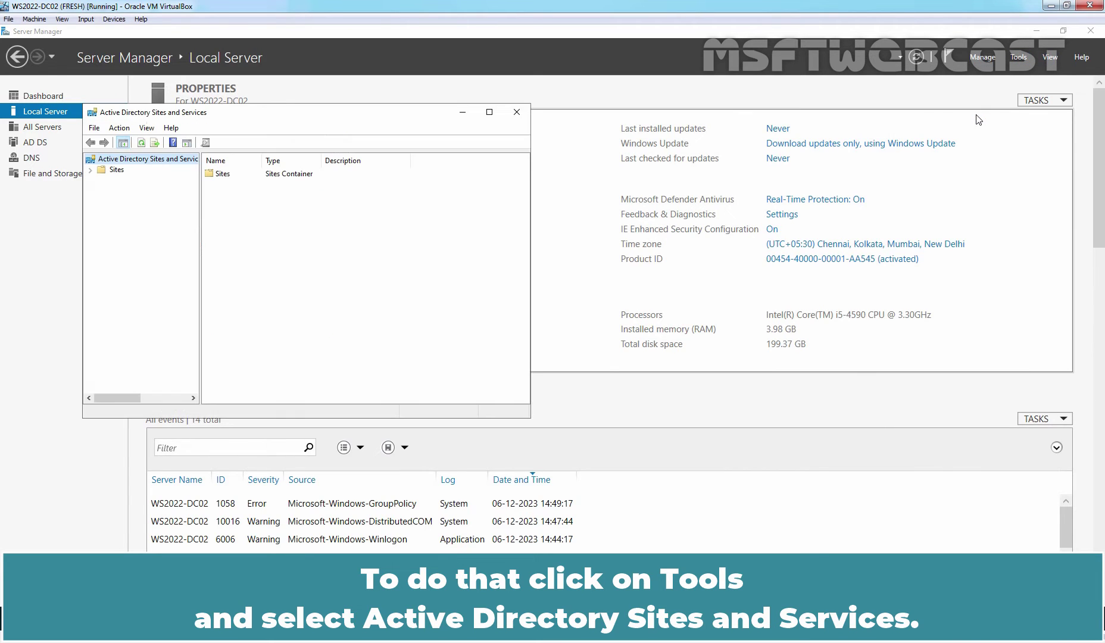
{"action": "double_click", "coordinate": [116, 172]}
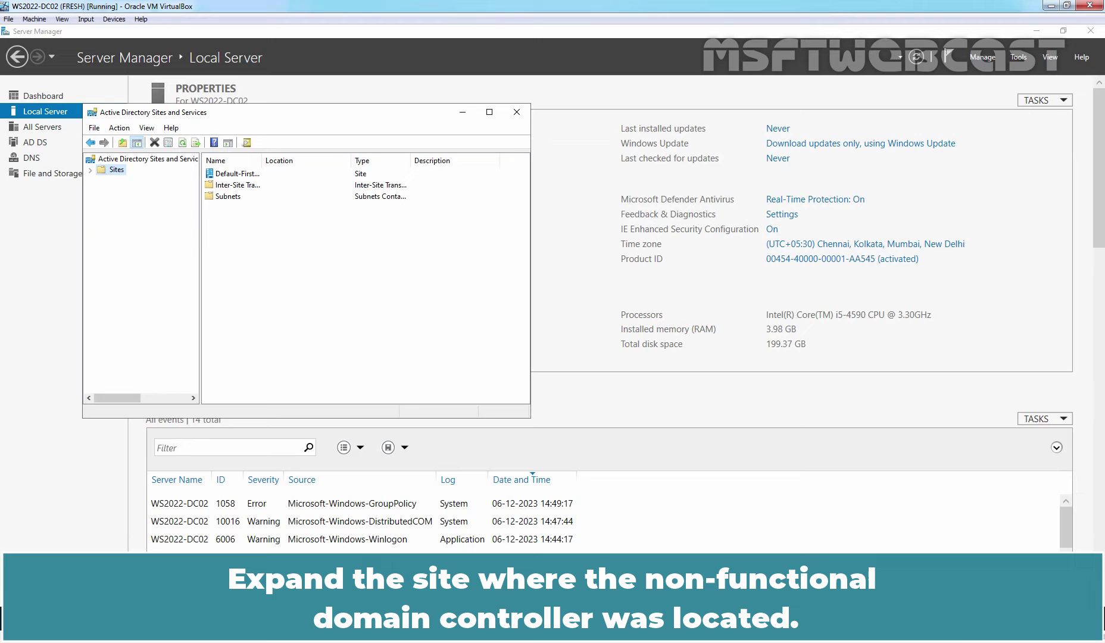
{"action": "left_click", "coordinate": [143, 203]}
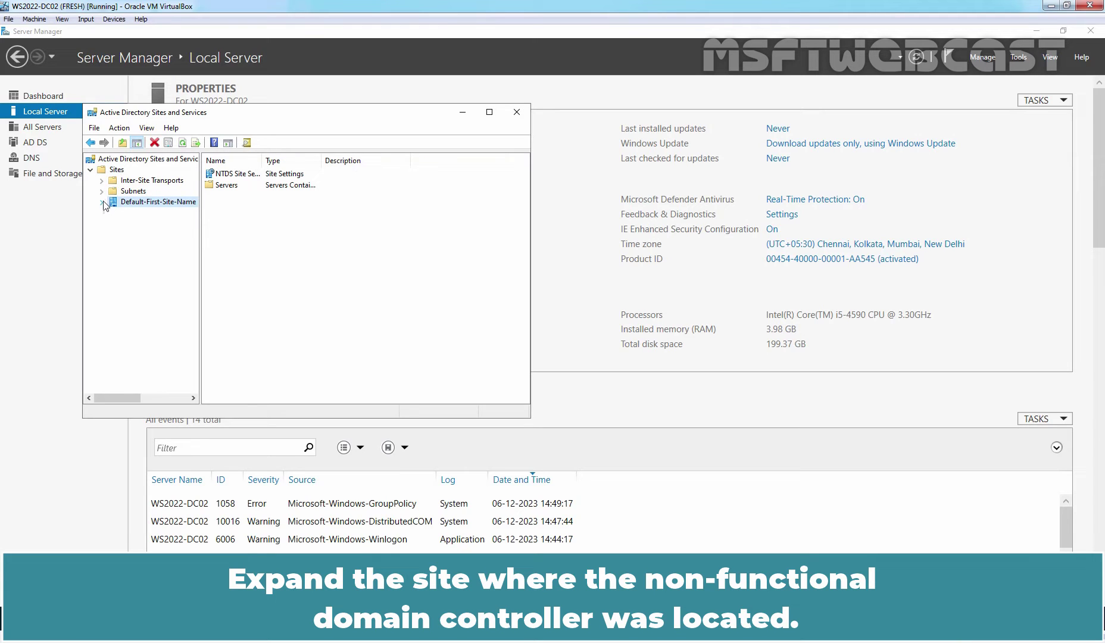
{"action": "left_click", "coordinate": [102, 202]}
{"action": "left_click", "coordinate": [134, 213]}
{"action": "left_click", "coordinate": [112, 212]}
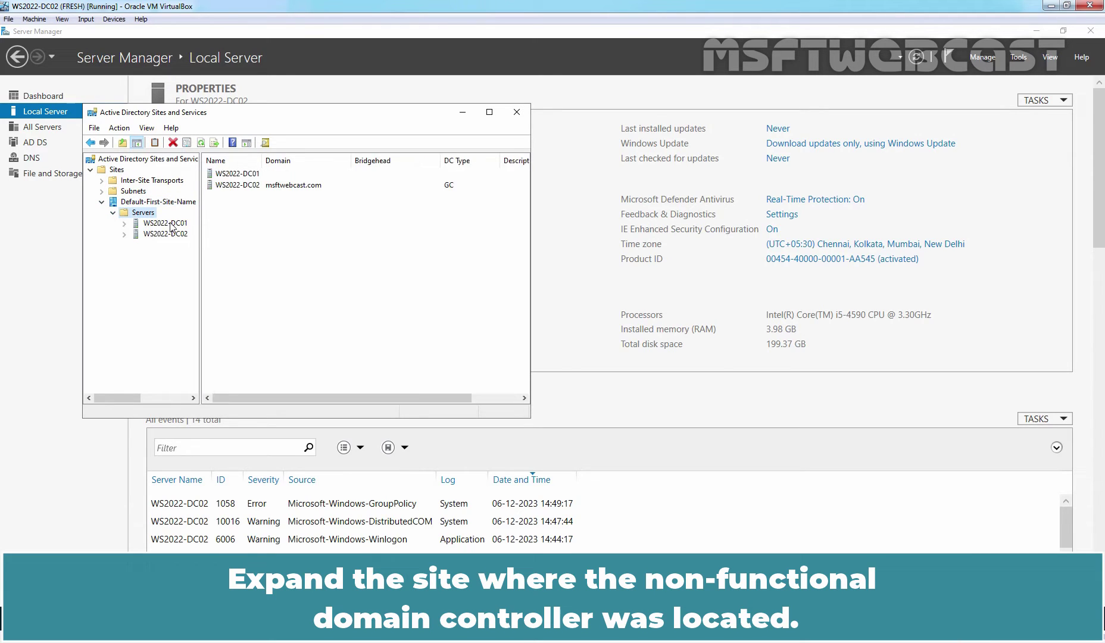
- Delete the WS2022-DC01 server object along with its entire subtree
{"action": "left_click", "coordinate": [161, 224]}
{"action": "right_click", "coordinate": [160, 226]}
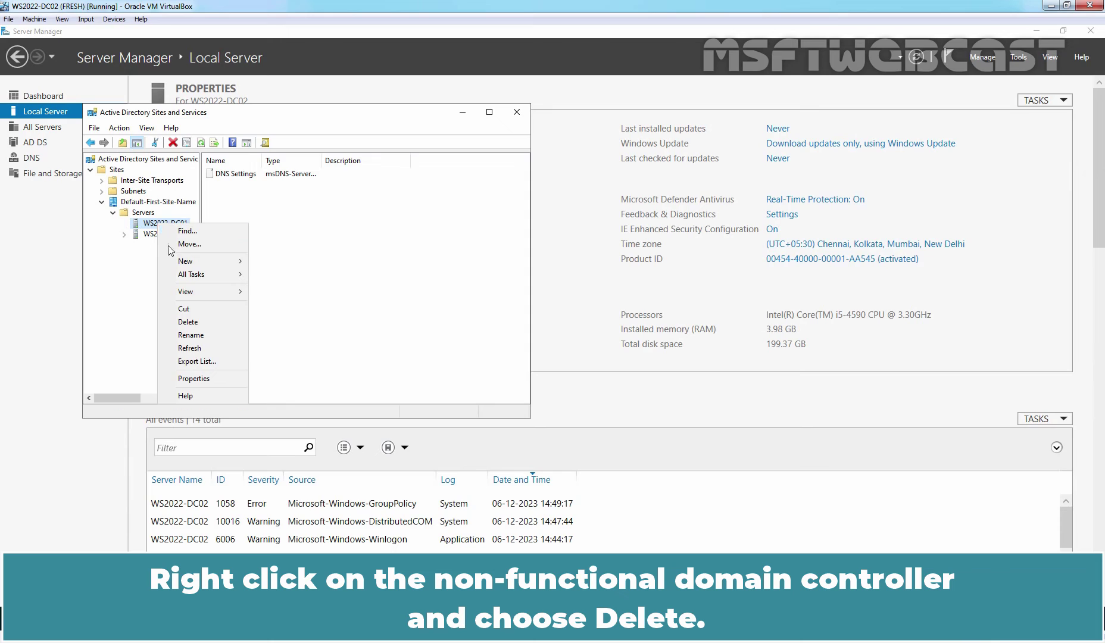
{"action": "left_click", "coordinate": [200, 324]}
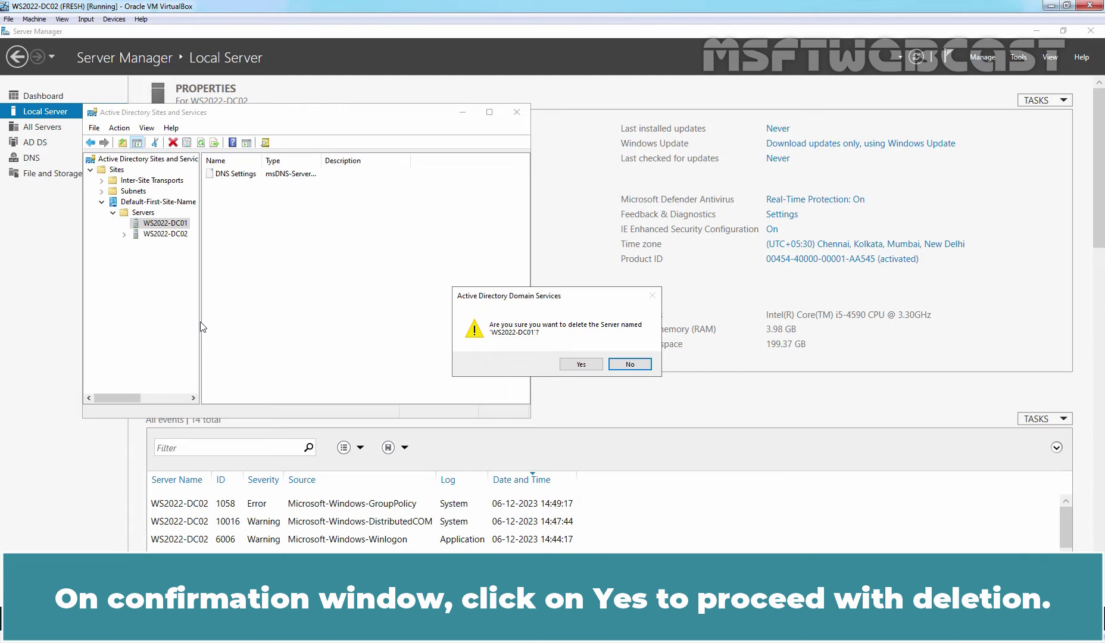
{"action": "left_click", "coordinate": [581, 365]}
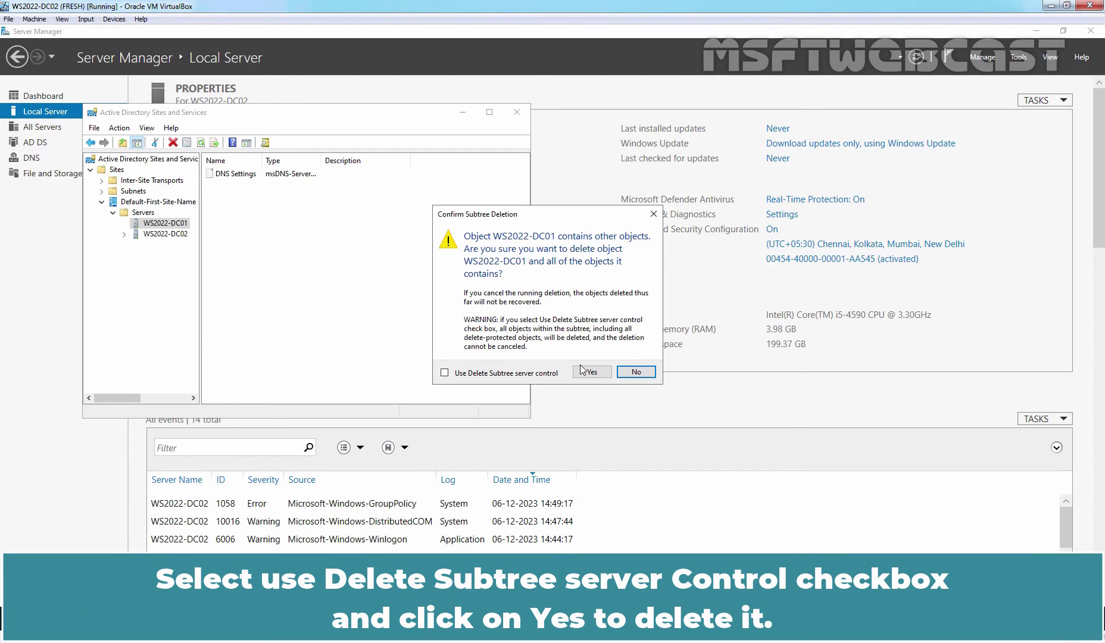
{"action": "left_click", "coordinate": [494, 374]}
{"action": "left_click", "coordinate": [592, 372]}
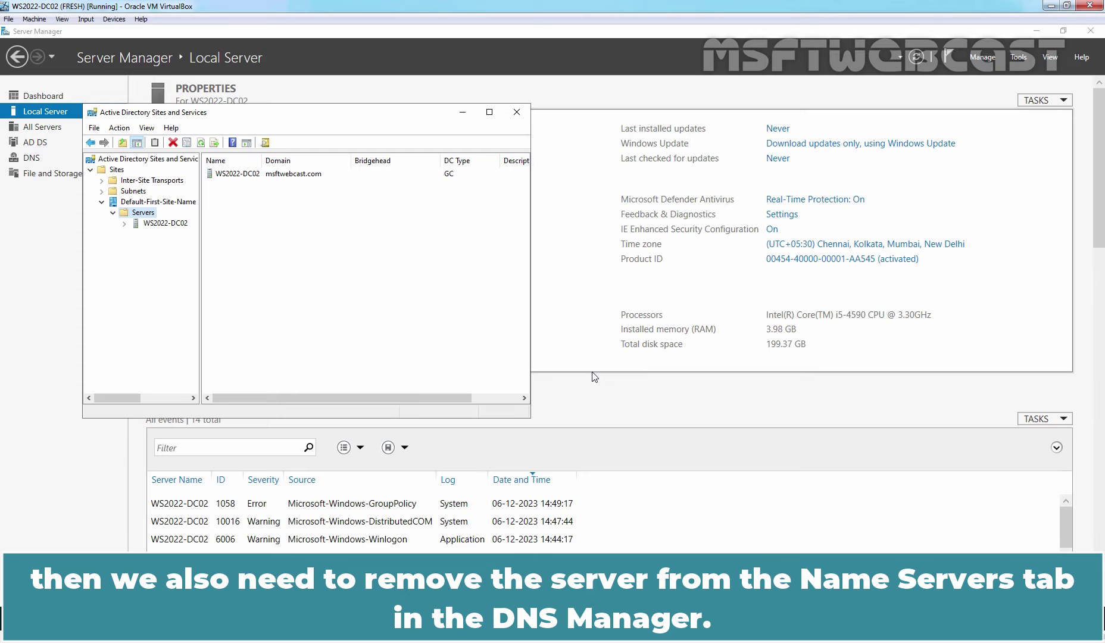
- Open DNS Manager and expand WS2022-DC02's forward lookup zones to msftwebcast.com
{"action": "left_click", "coordinate": [1019, 57]}
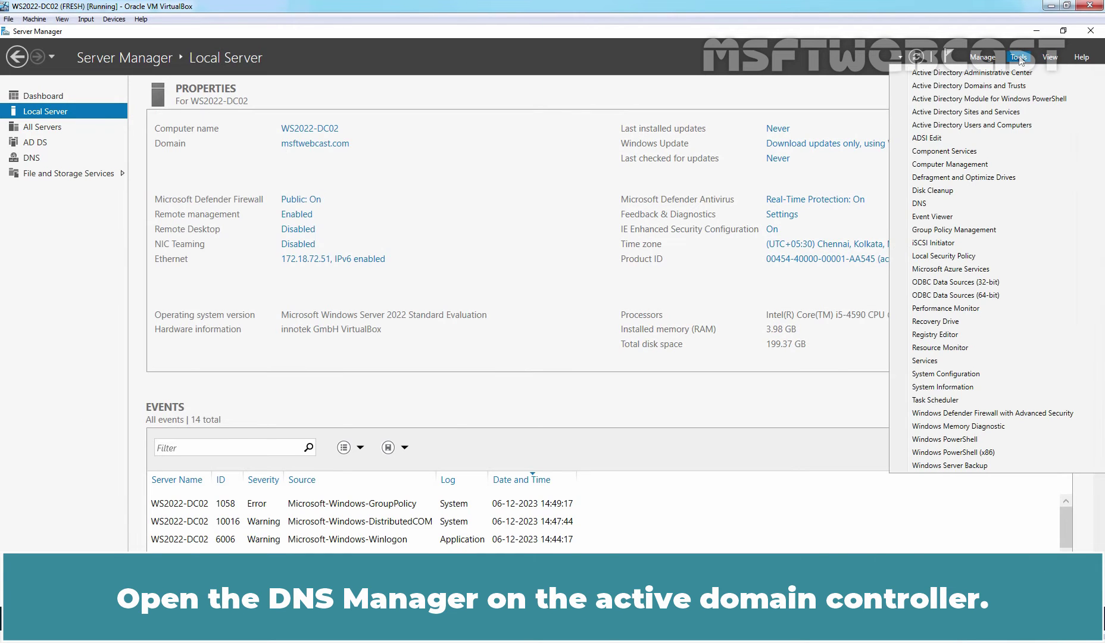
{"action": "left_click", "coordinate": [946, 203]}
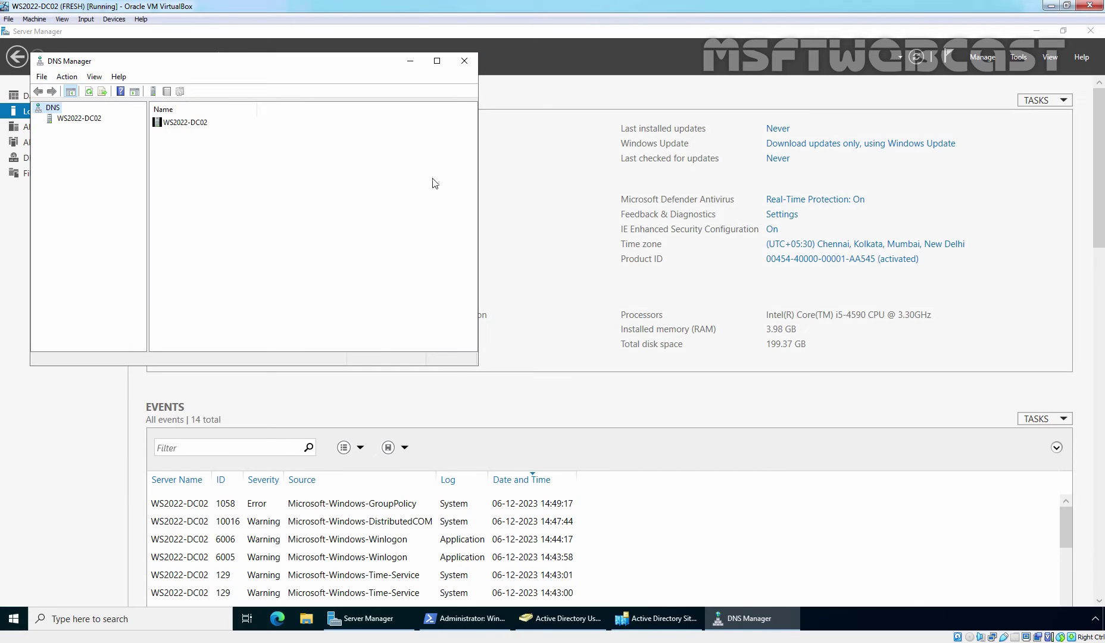
{"action": "double_click", "coordinate": [84, 119]}
{"action": "double_click", "coordinate": [92, 129]}
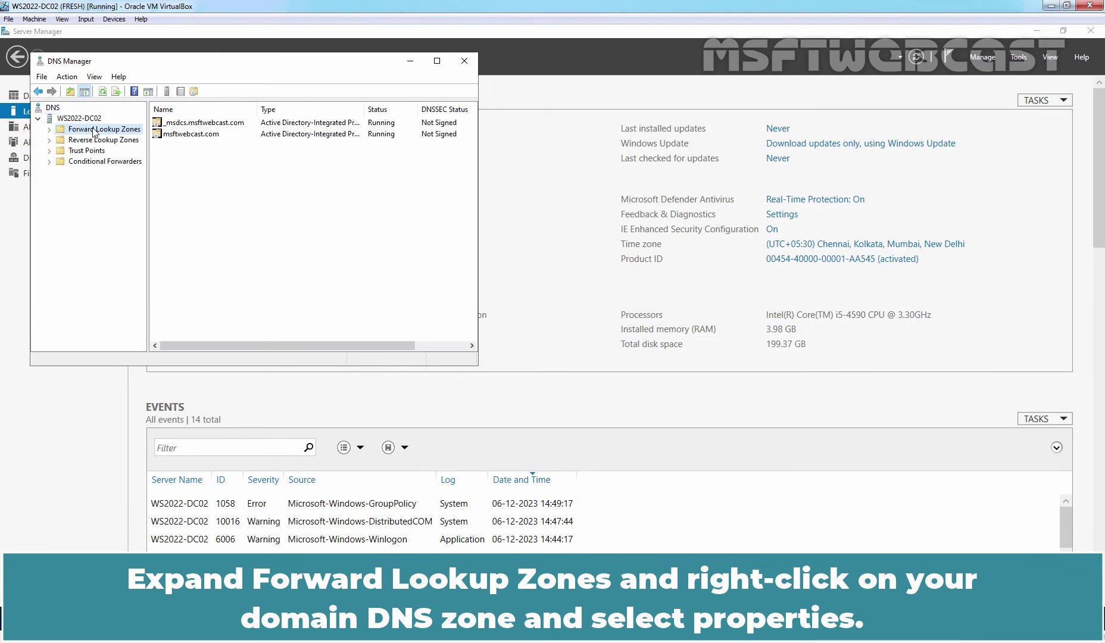
{"action": "double_click", "coordinate": [104, 150]}
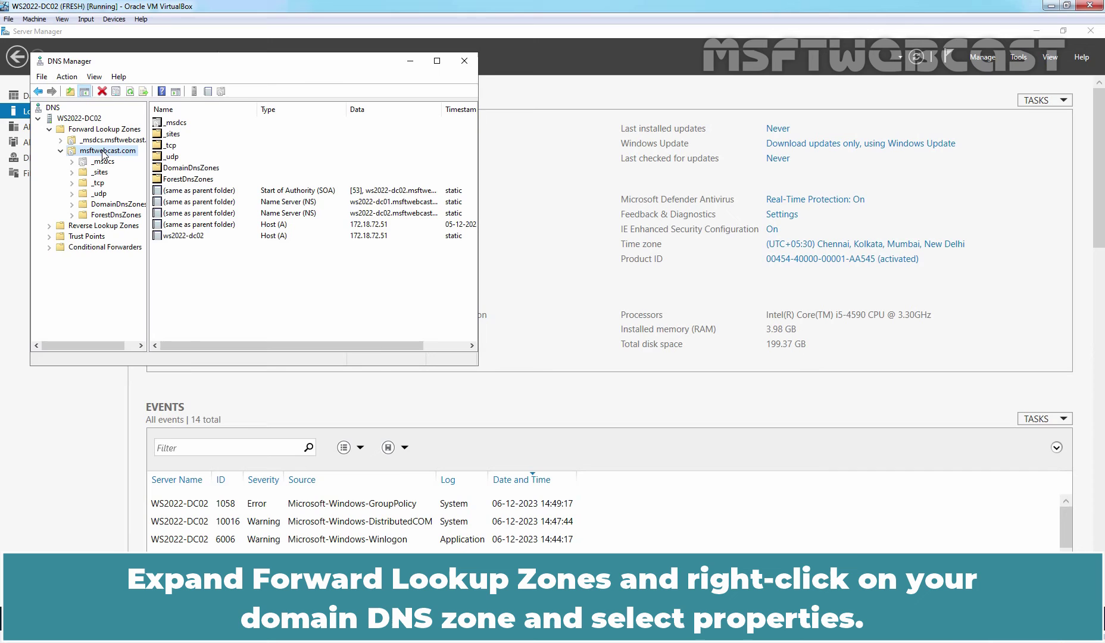
- Remove ws2022-dc01 from msftwebcast.com's name servers, apply, and check the SOA points to ws2022-dc02
{"action": "right_click", "coordinate": [103, 152]}
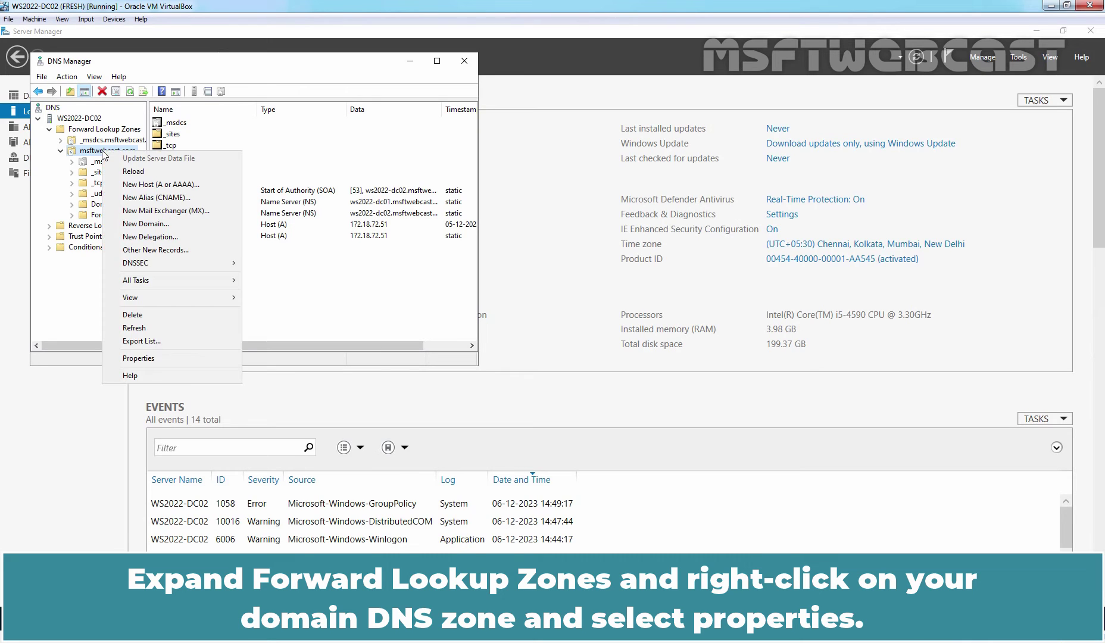
{"action": "left_click", "coordinate": [163, 354]}
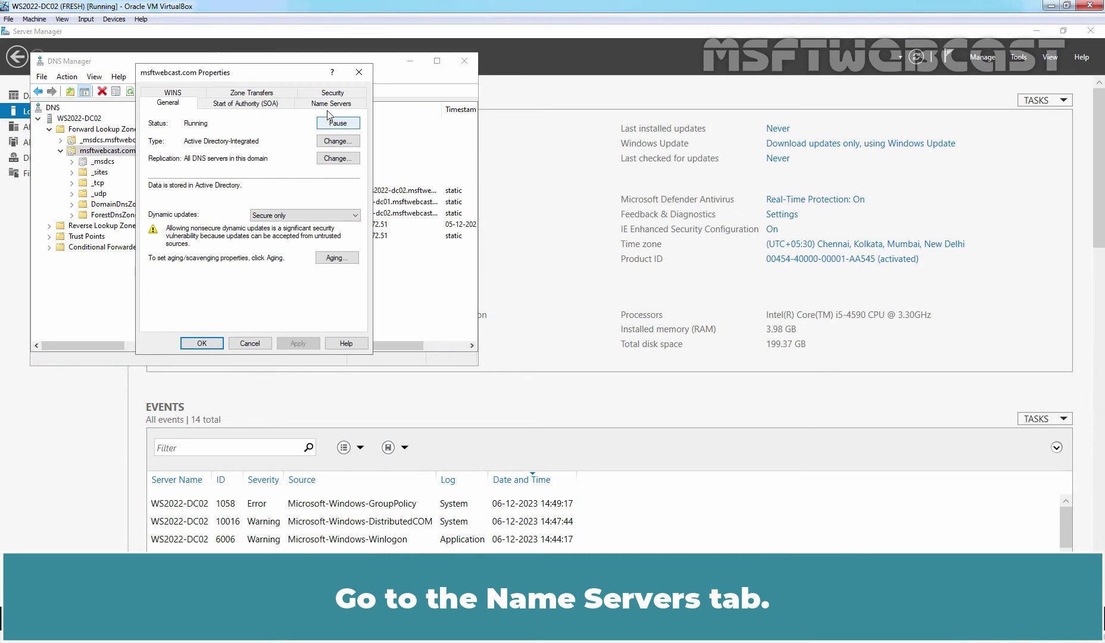
{"action": "left_click", "coordinate": [326, 105]}
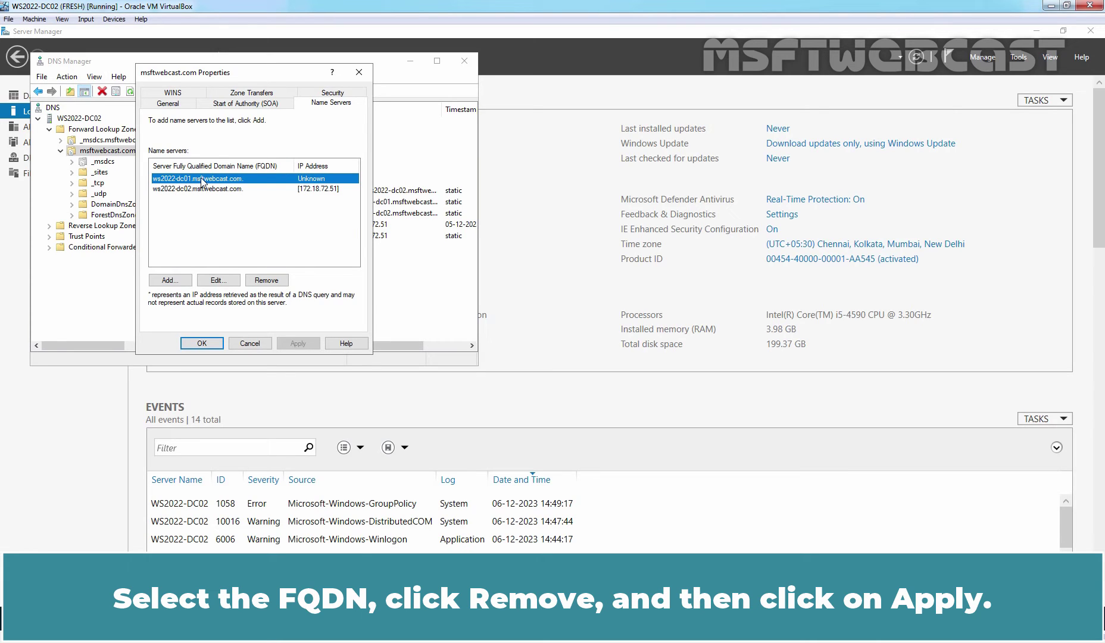
{"action": "left_click", "coordinate": [275, 280]}
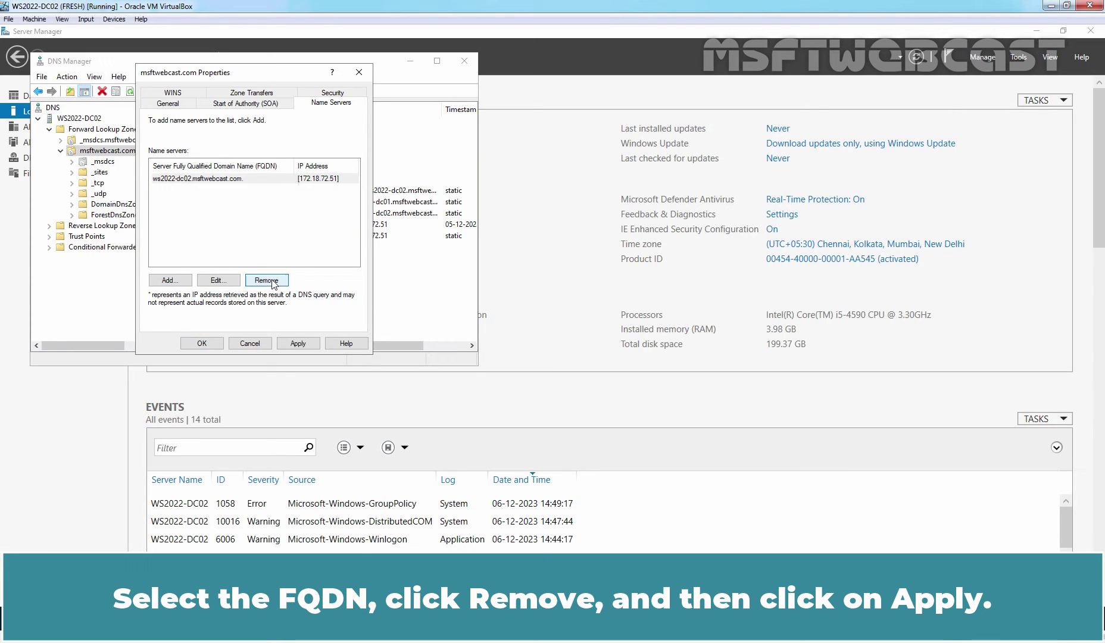
{"action": "left_click", "coordinate": [301, 343]}
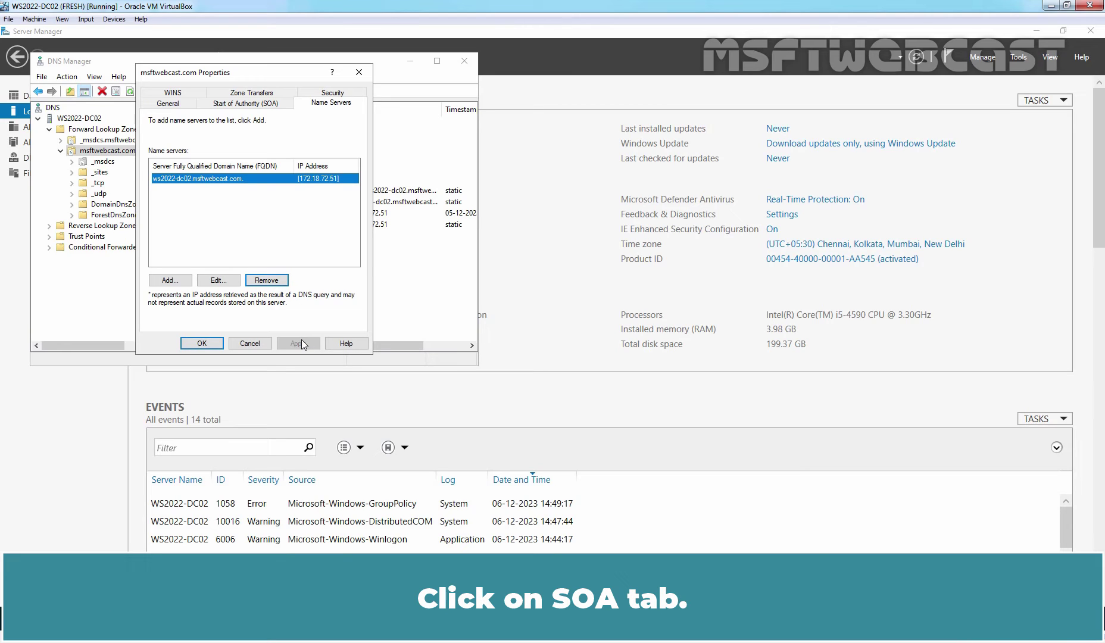
{"action": "left_click", "coordinate": [242, 105]}
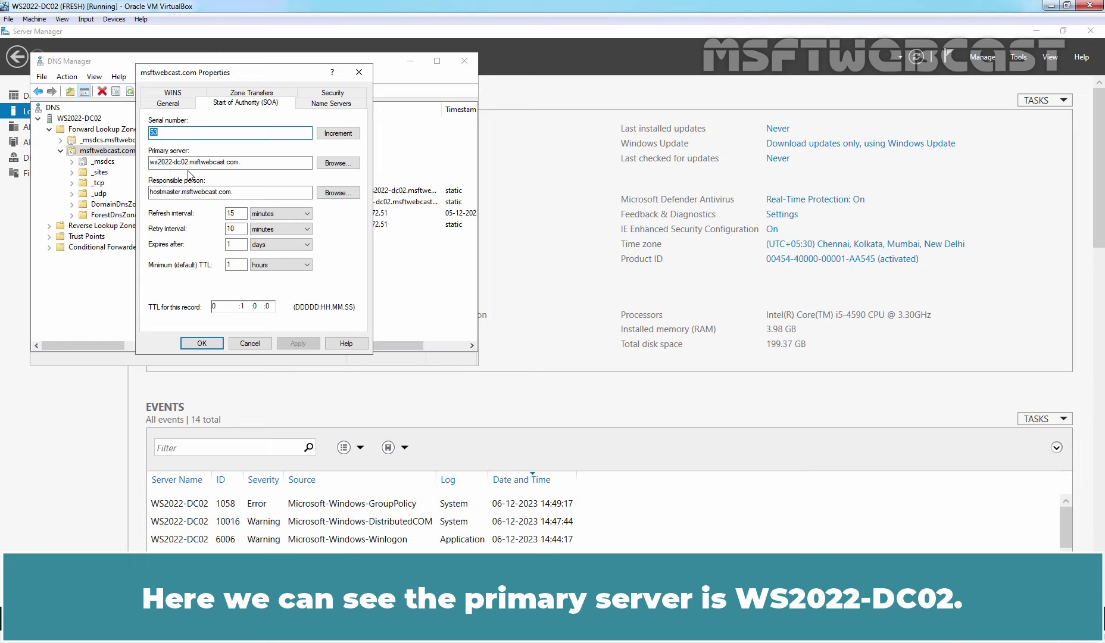
{"action": "left_click", "coordinate": [197, 344]}
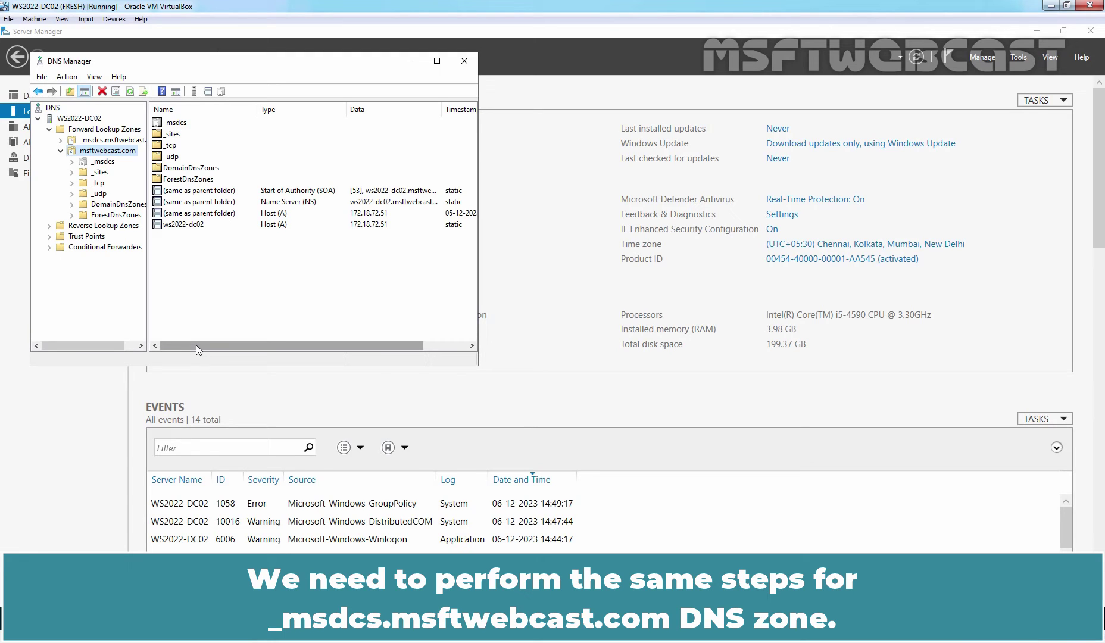
- Remove ws2022-dc01 from the _msdcs.msftwebcast.com zone's name servers and apply the change
{"action": "left_click", "coordinate": [62, 142]}
{"action": "right_click", "coordinate": [95, 142]}
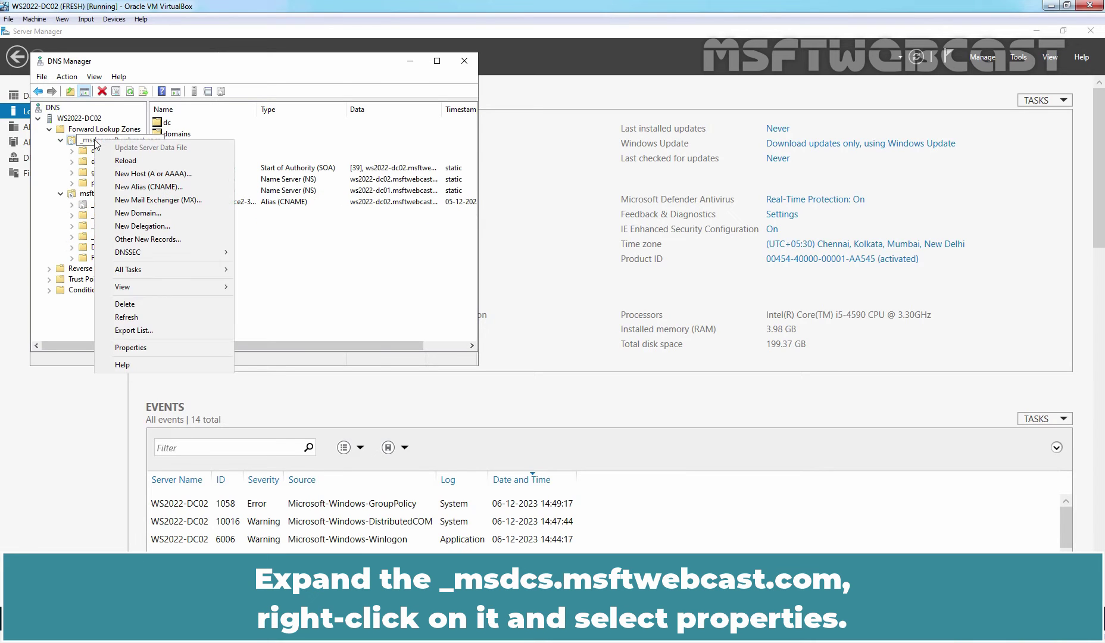
{"action": "left_click", "coordinate": [148, 348]}
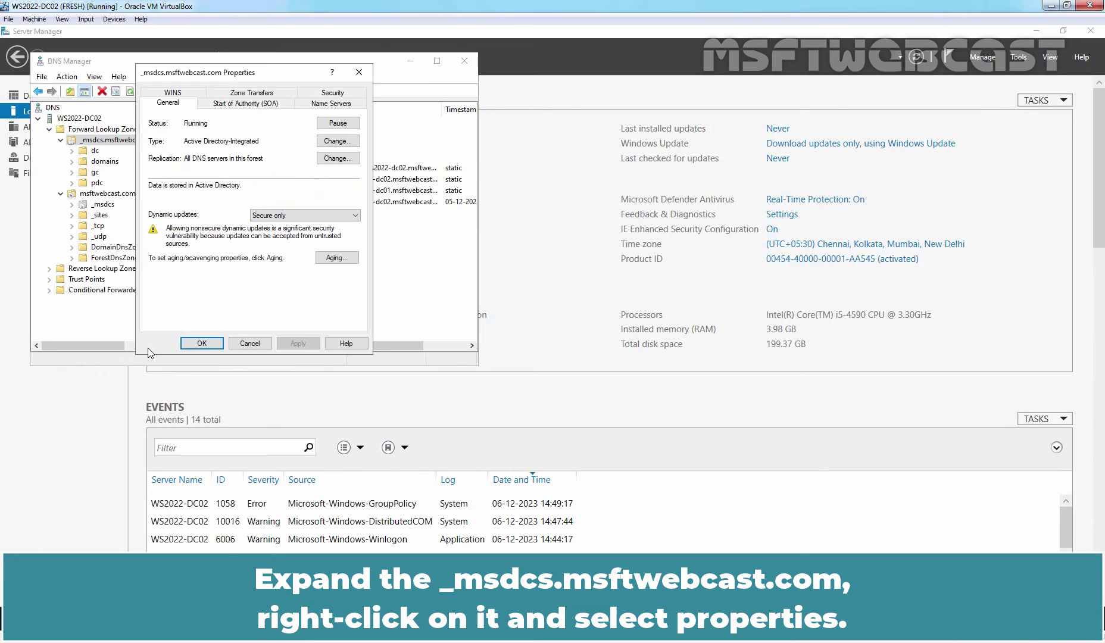
{"action": "left_click", "coordinate": [315, 105]}
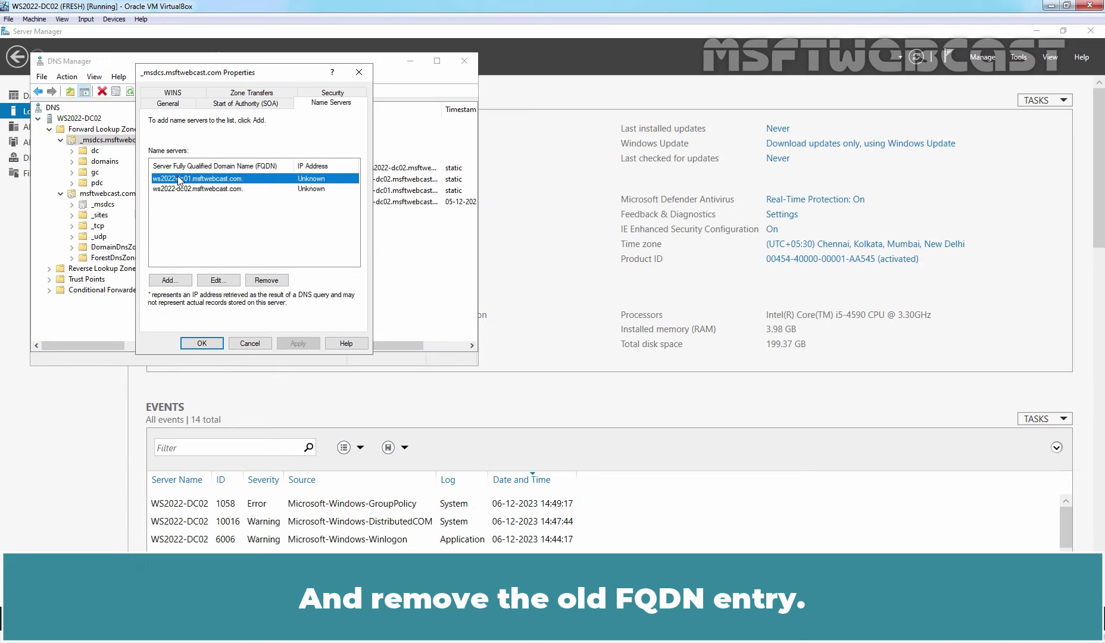
{"action": "left_click", "coordinate": [266, 280]}
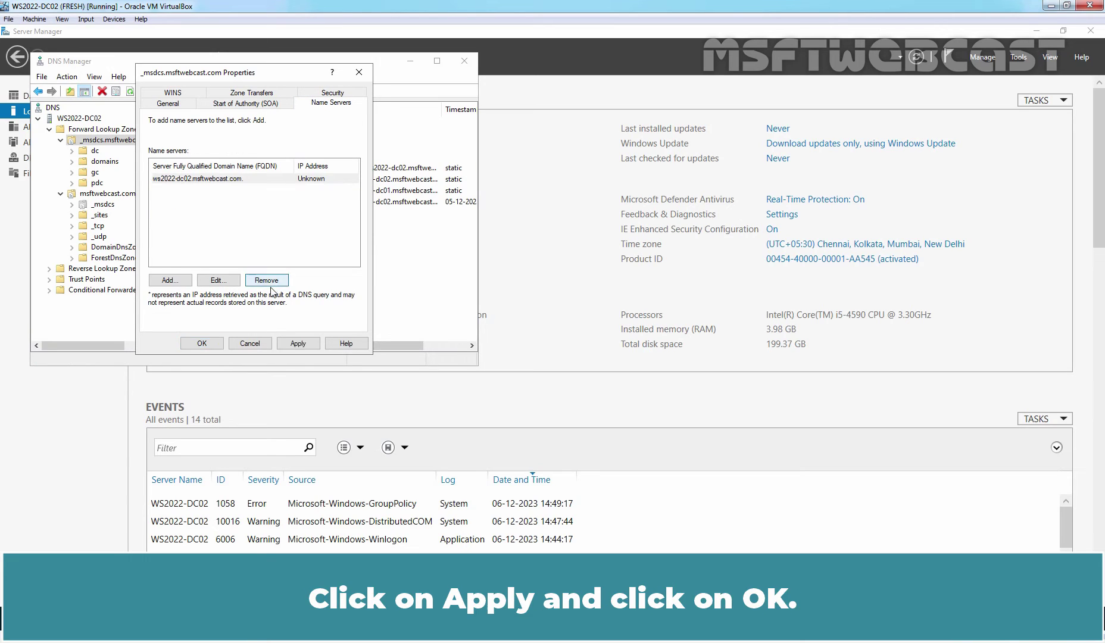
{"action": "left_click", "coordinate": [298, 342]}
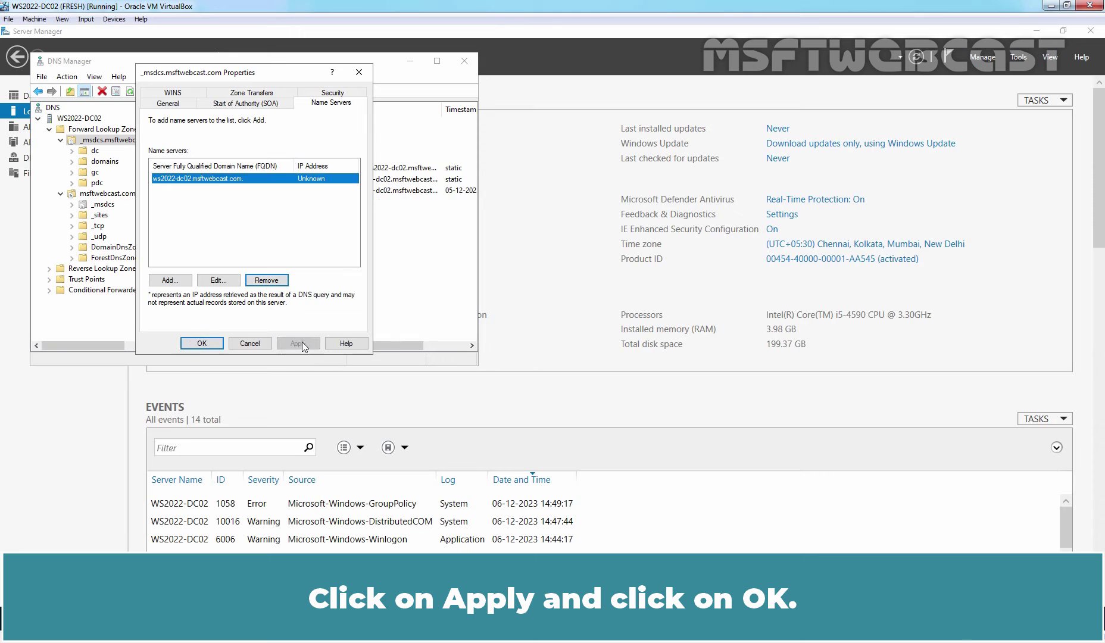
{"action": "left_click", "coordinate": [201, 344]}
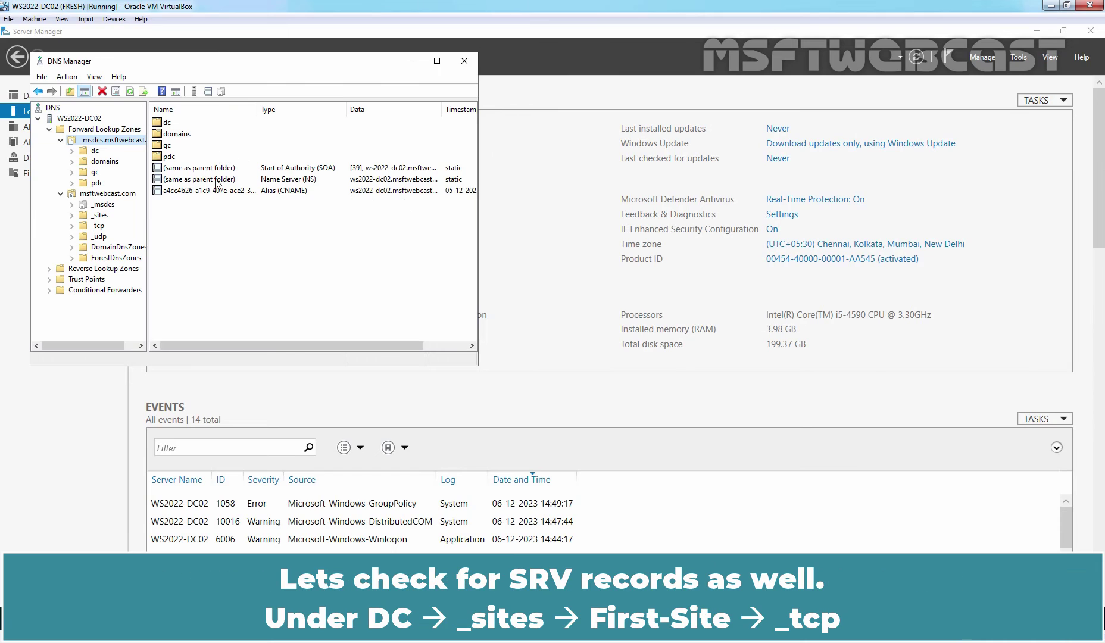
- Browse _msdcs > dc > _sites > Default-First-Site-Name > _tcp and widen the window to view its SRV records
{"action": "double_click", "coordinate": [169, 124]}
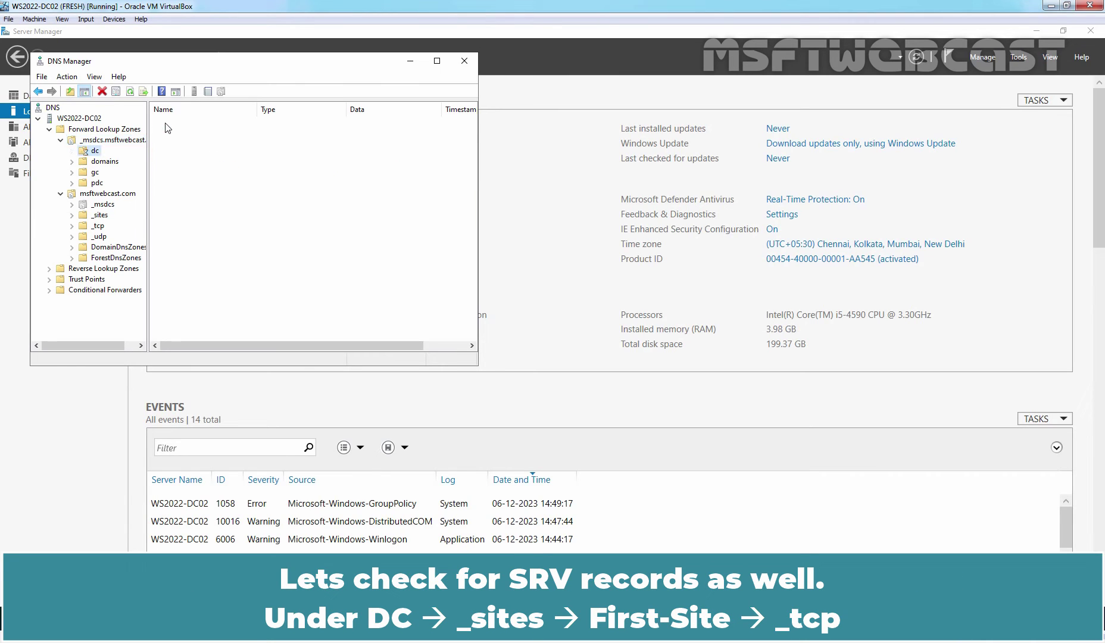
{"action": "left_click", "coordinate": [171, 125]}
{"action": "double_click", "coordinate": [171, 125]}
{"action": "double_click", "coordinate": [174, 123]}
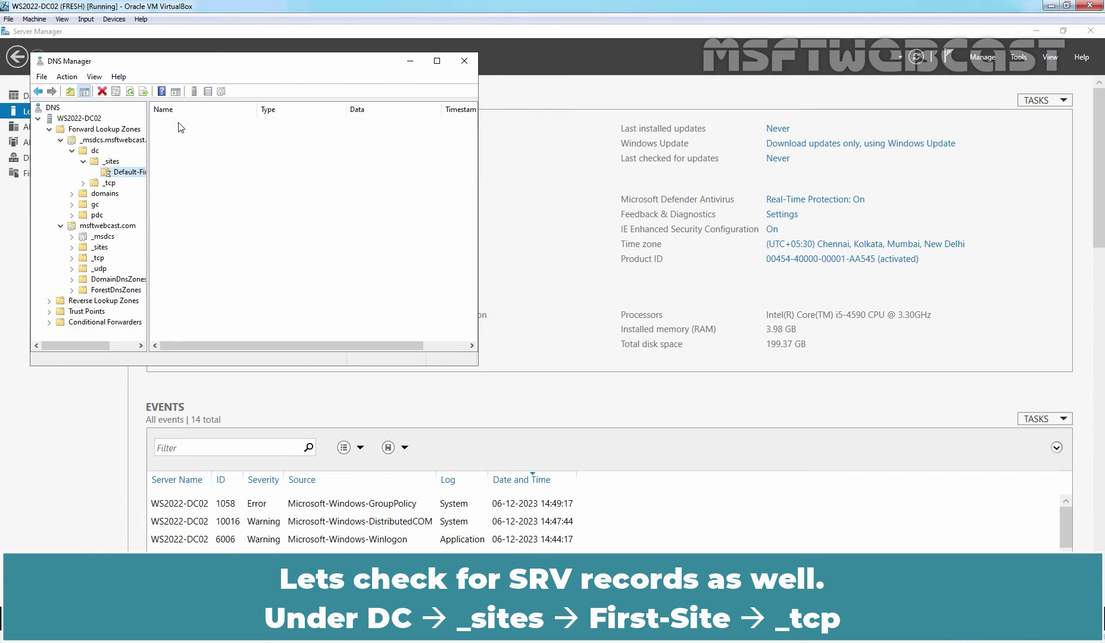
{"action": "double_click", "coordinate": [173, 124]}
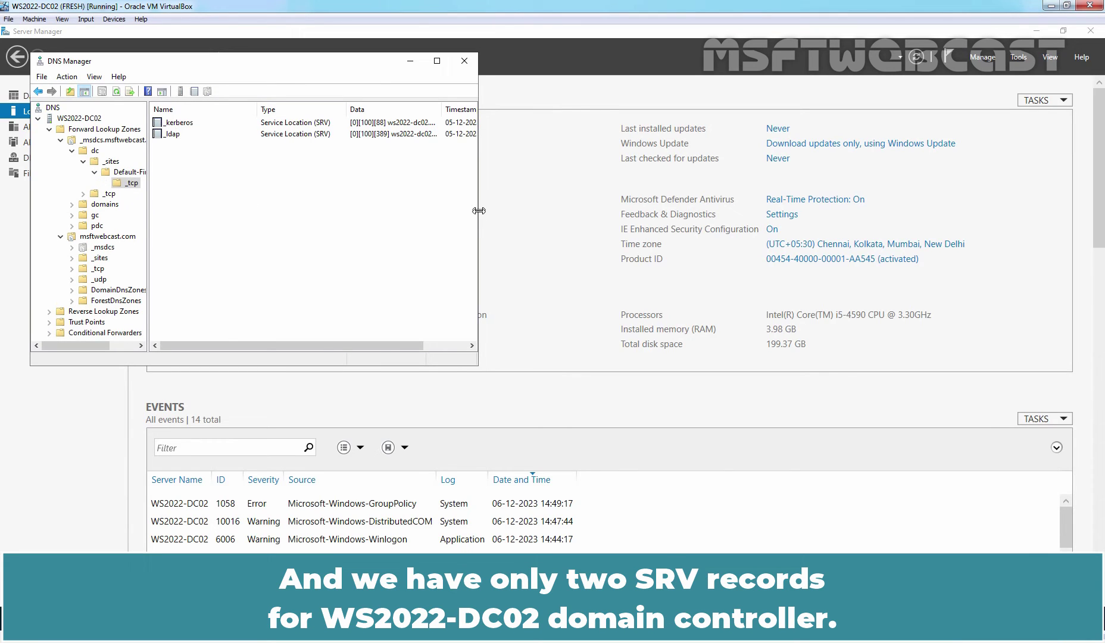
{"action": "left_click_drag", "start_coordinate": [477, 211], "coordinate": [593, 212]}
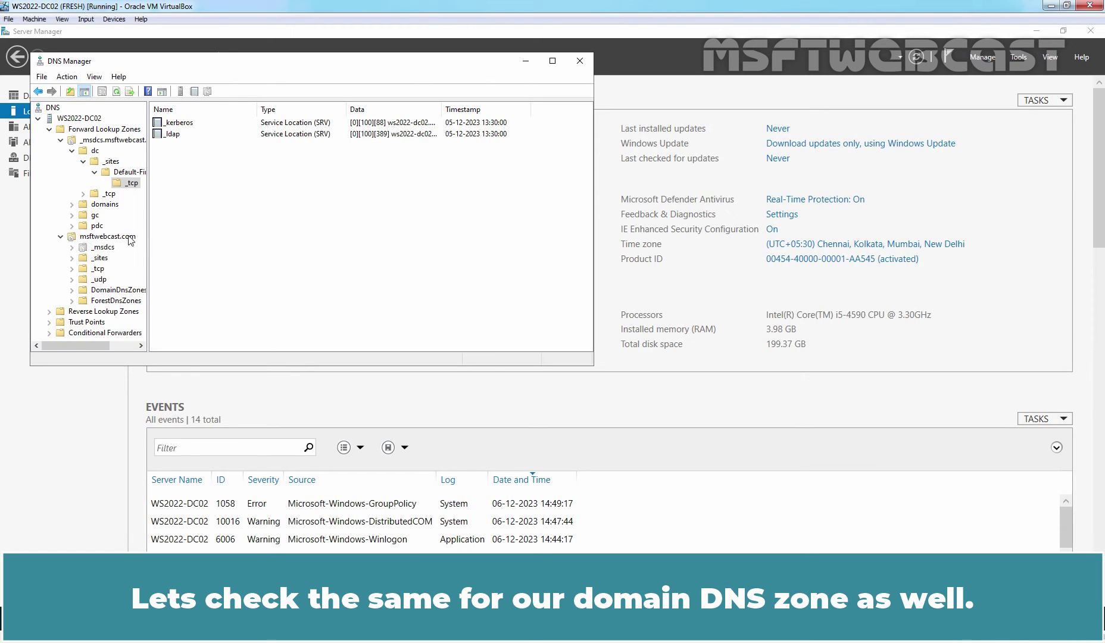
- Show msftwebcast.com's _tcp SRV records and widen the Data column to read full host names
{"action": "left_click", "coordinate": [100, 269]}
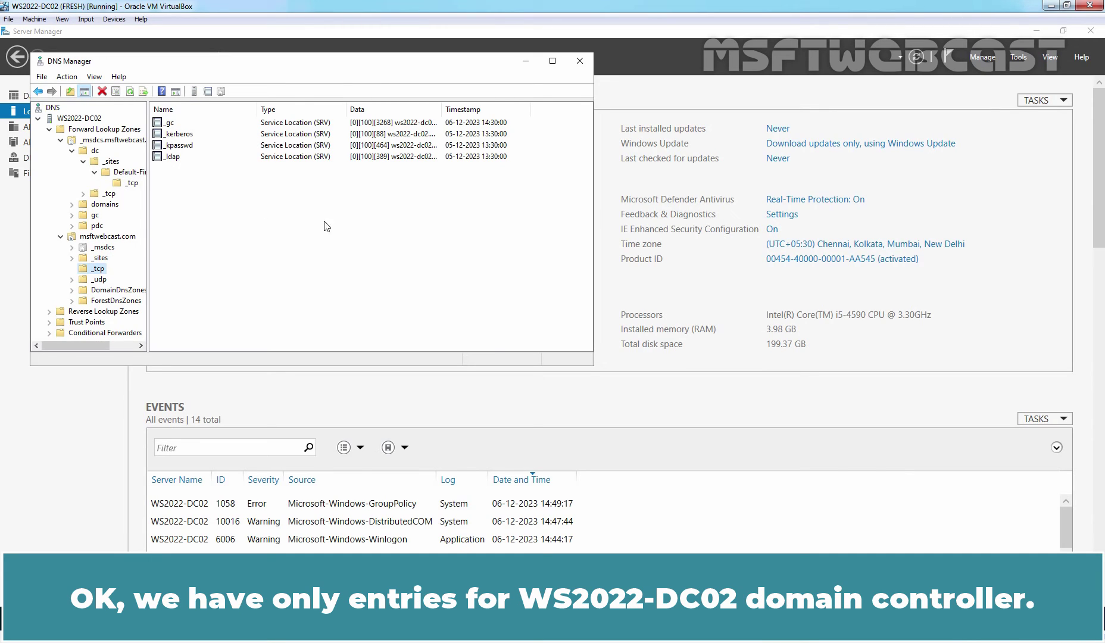
{"action": "left_click", "coordinate": [442, 107]}
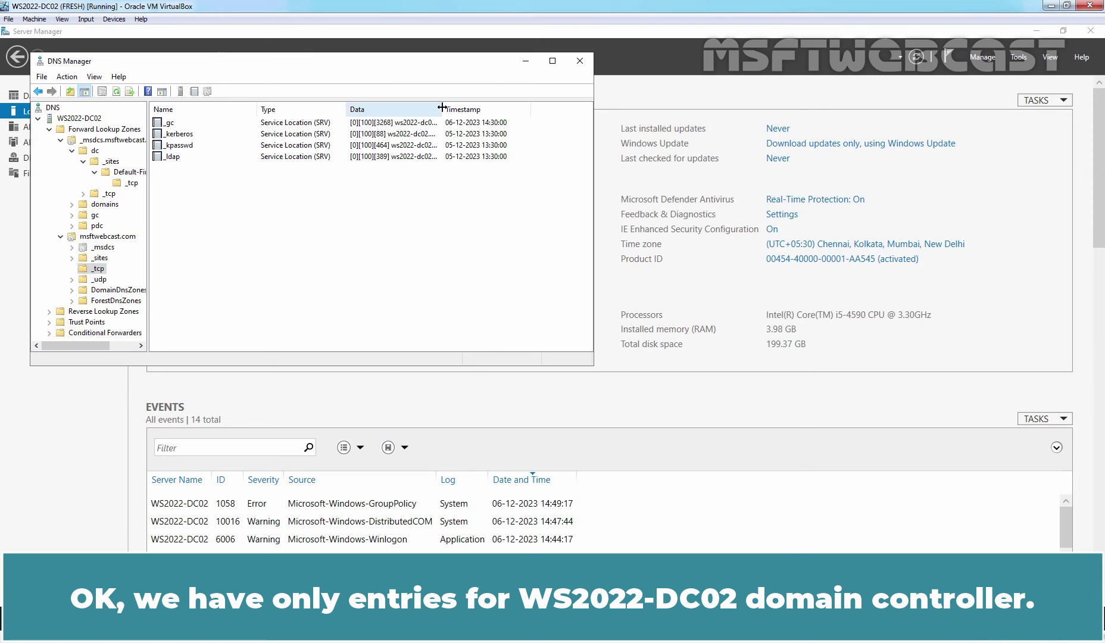
{"action": "left_click_drag", "start_coordinate": [442, 107], "coordinate": [500, 107]}
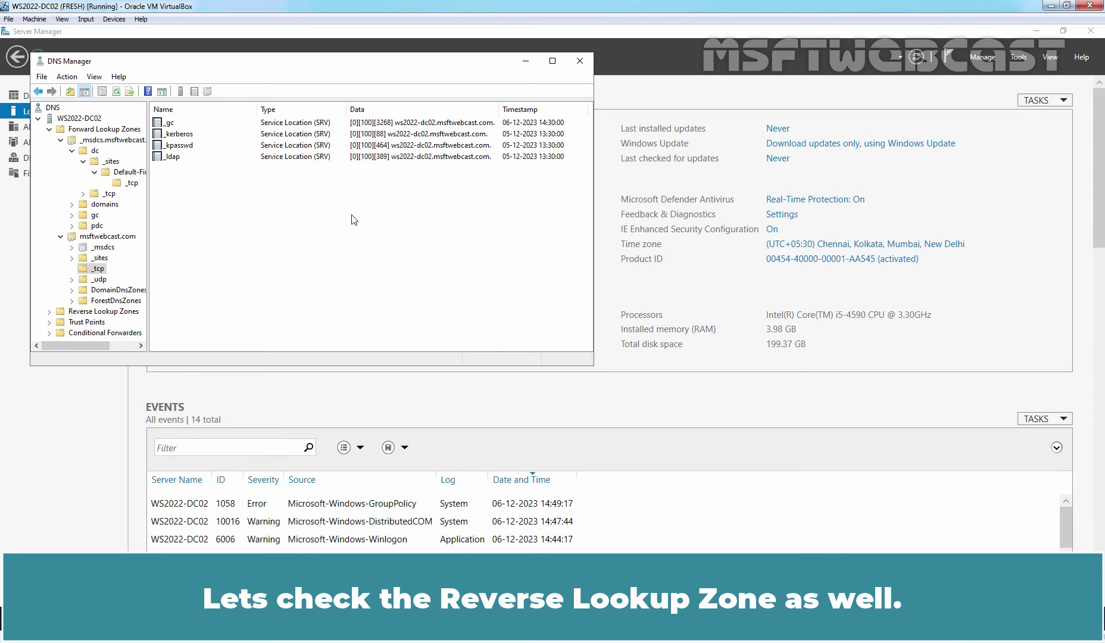
- Create an AD-integrated IPv4 reverse lookup zone for network ID 172.18.72 with secure-only dynamic updates
{"action": "left_click", "coordinate": [94, 313]}
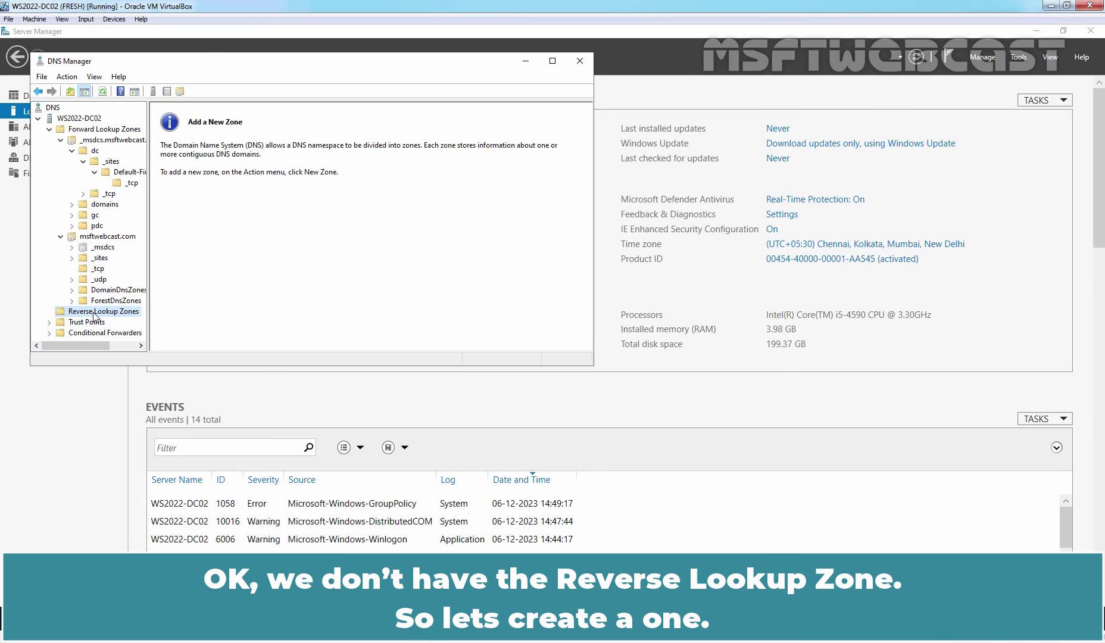
{"action": "right_click", "coordinate": [94, 315]}
{"action": "left_click", "coordinate": [132, 320]}
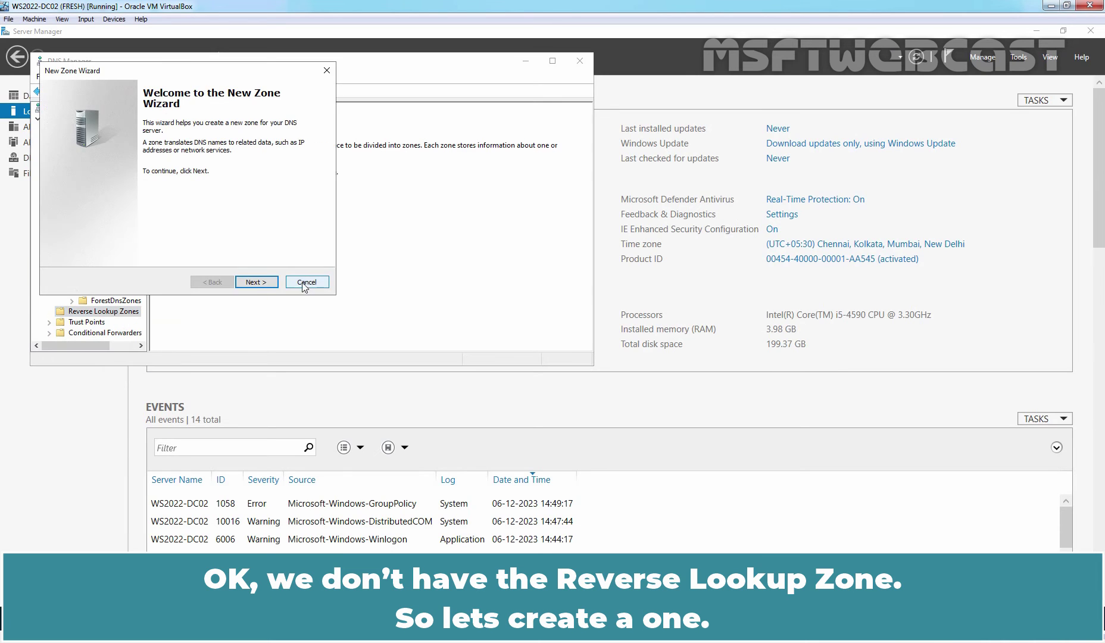
{"action": "left_click", "coordinate": [255, 282]}
{"action": "left_click", "coordinate": [255, 282]}
{"action": "left_click", "coordinate": [255, 282]}
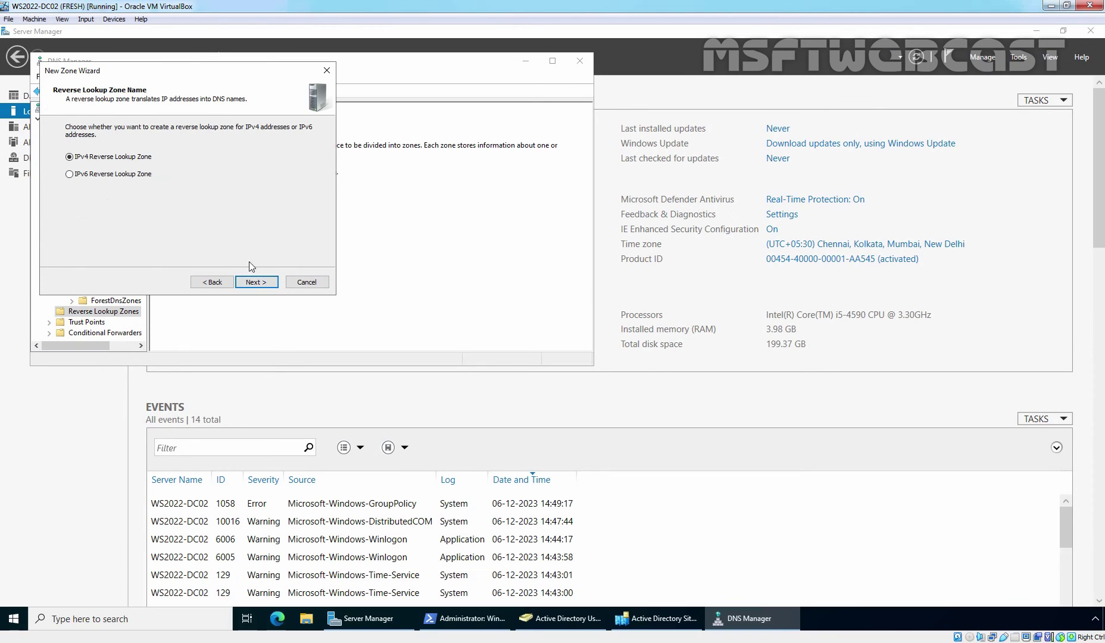
{"action": "left_click", "coordinate": [255, 283]}
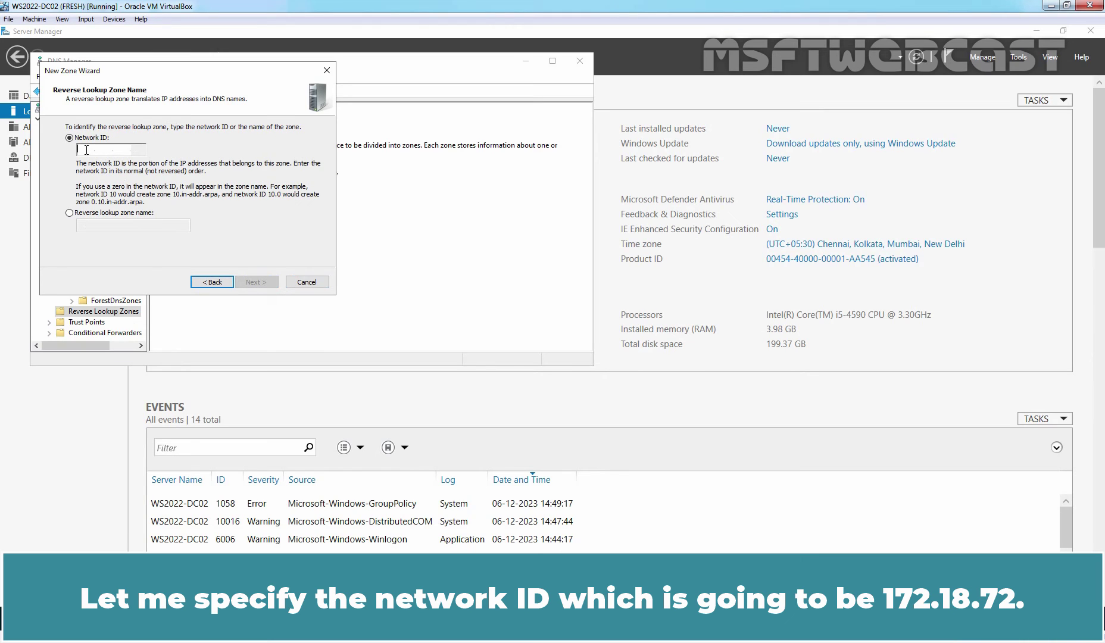
{"action": "type", "text": "172.18.."}
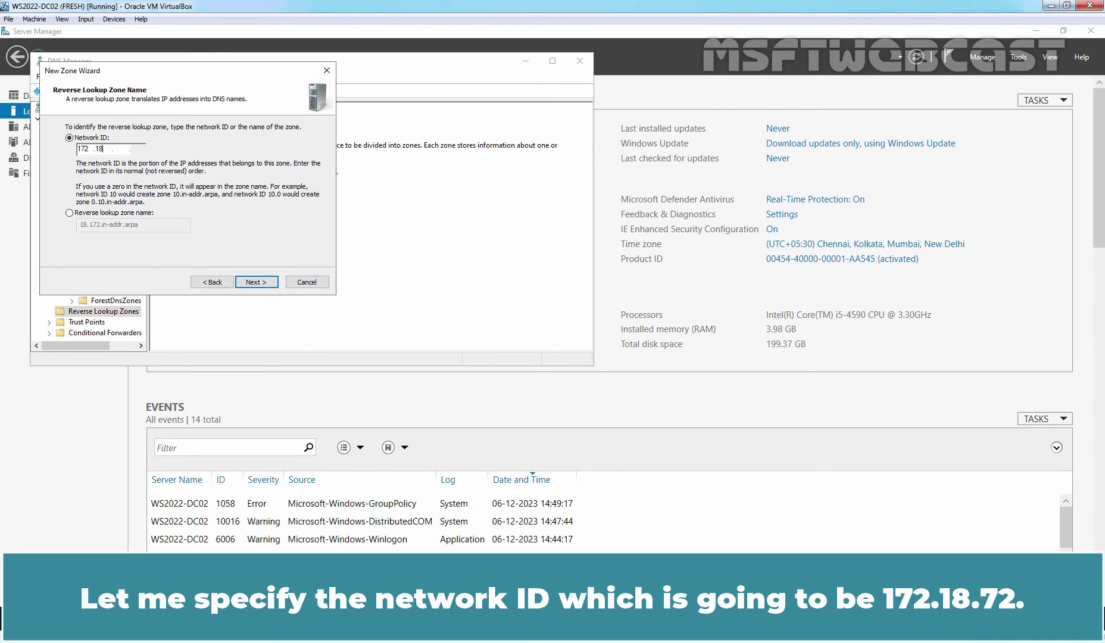
{"action": "type", "text": "172.18.72"}
{"action": "left_click", "coordinate": [256, 283]}
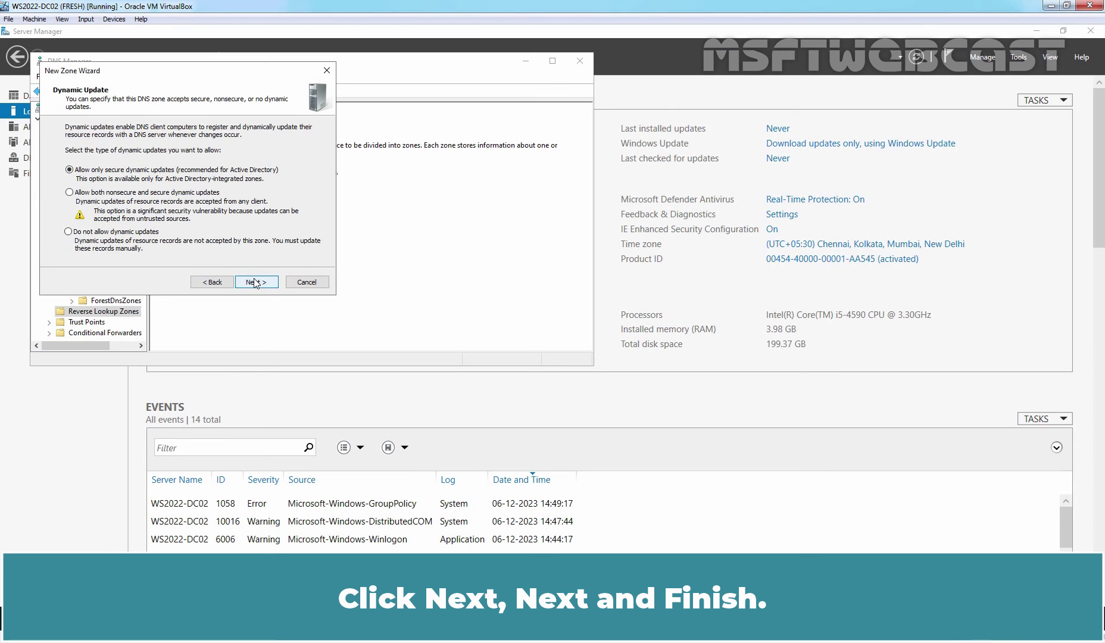
{"action": "left_click", "coordinate": [255, 283]}
{"action": "left_click", "coordinate": [256, 282]}
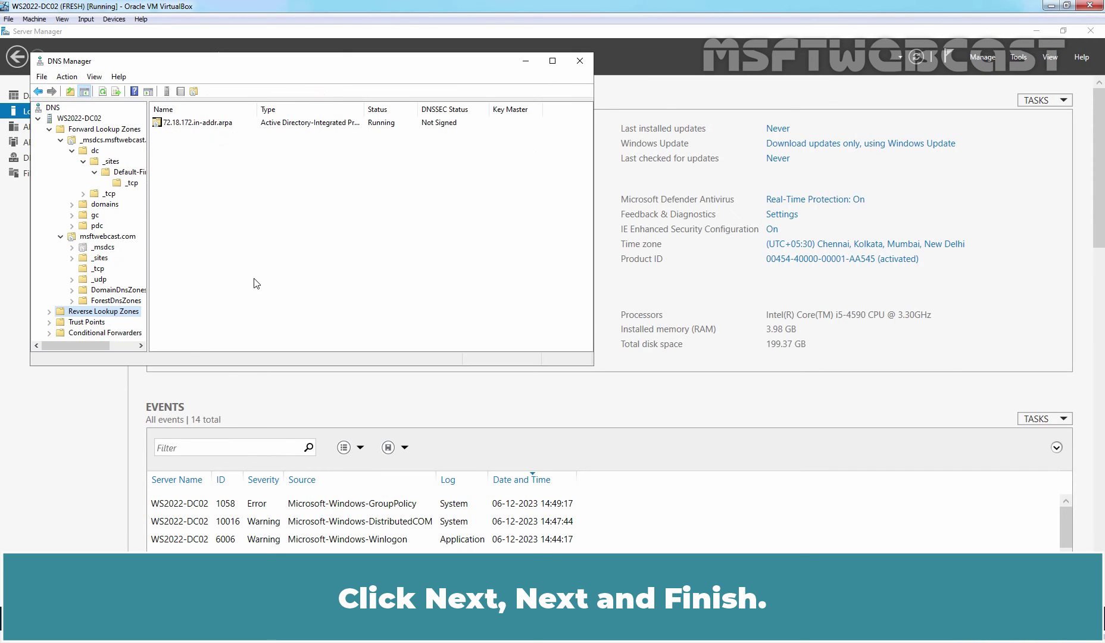
- Enable PTR updating on the ws2022-dc02 host record, then view its PTR in 72.18.172.in-addr.arpa
{"action": "left_click", "coordinate": [101, 236]}
{"action": "double_click", "coordinate": [195, 225]}
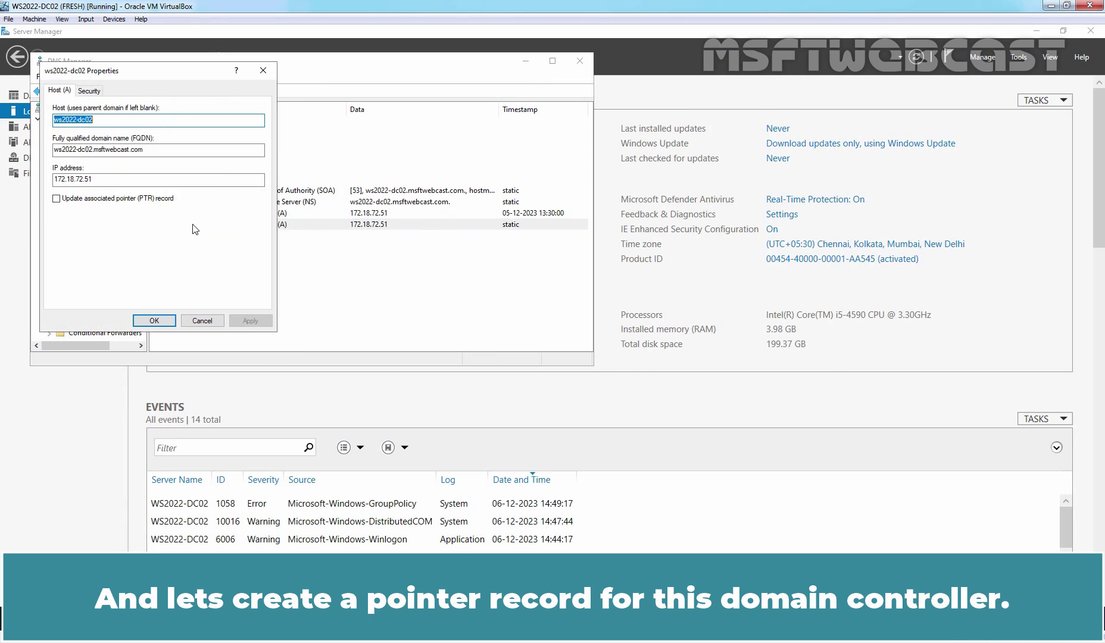
{"action": "left_click", "coordinate": [132, 200]}
{"action": "left_click", "coordinate": [250, 321]}
{"action": "left_click", "coordinate": [156, 322]}
{"action": "left_click", "coordinate": [103, 312]}
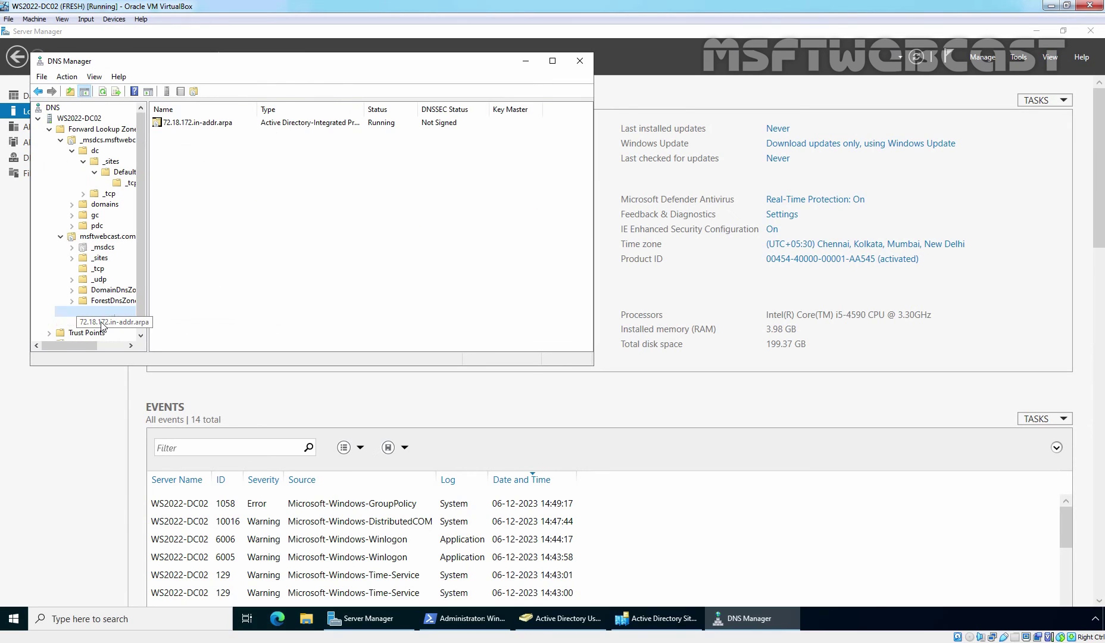
{"action": "left_click", "coordinate": [105, 322]}
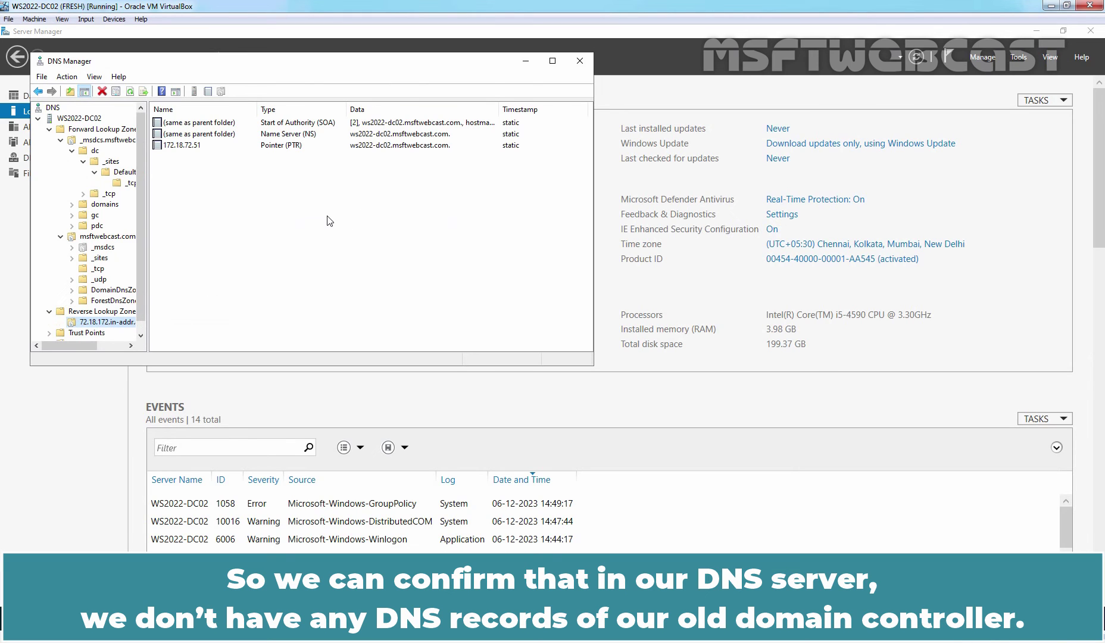